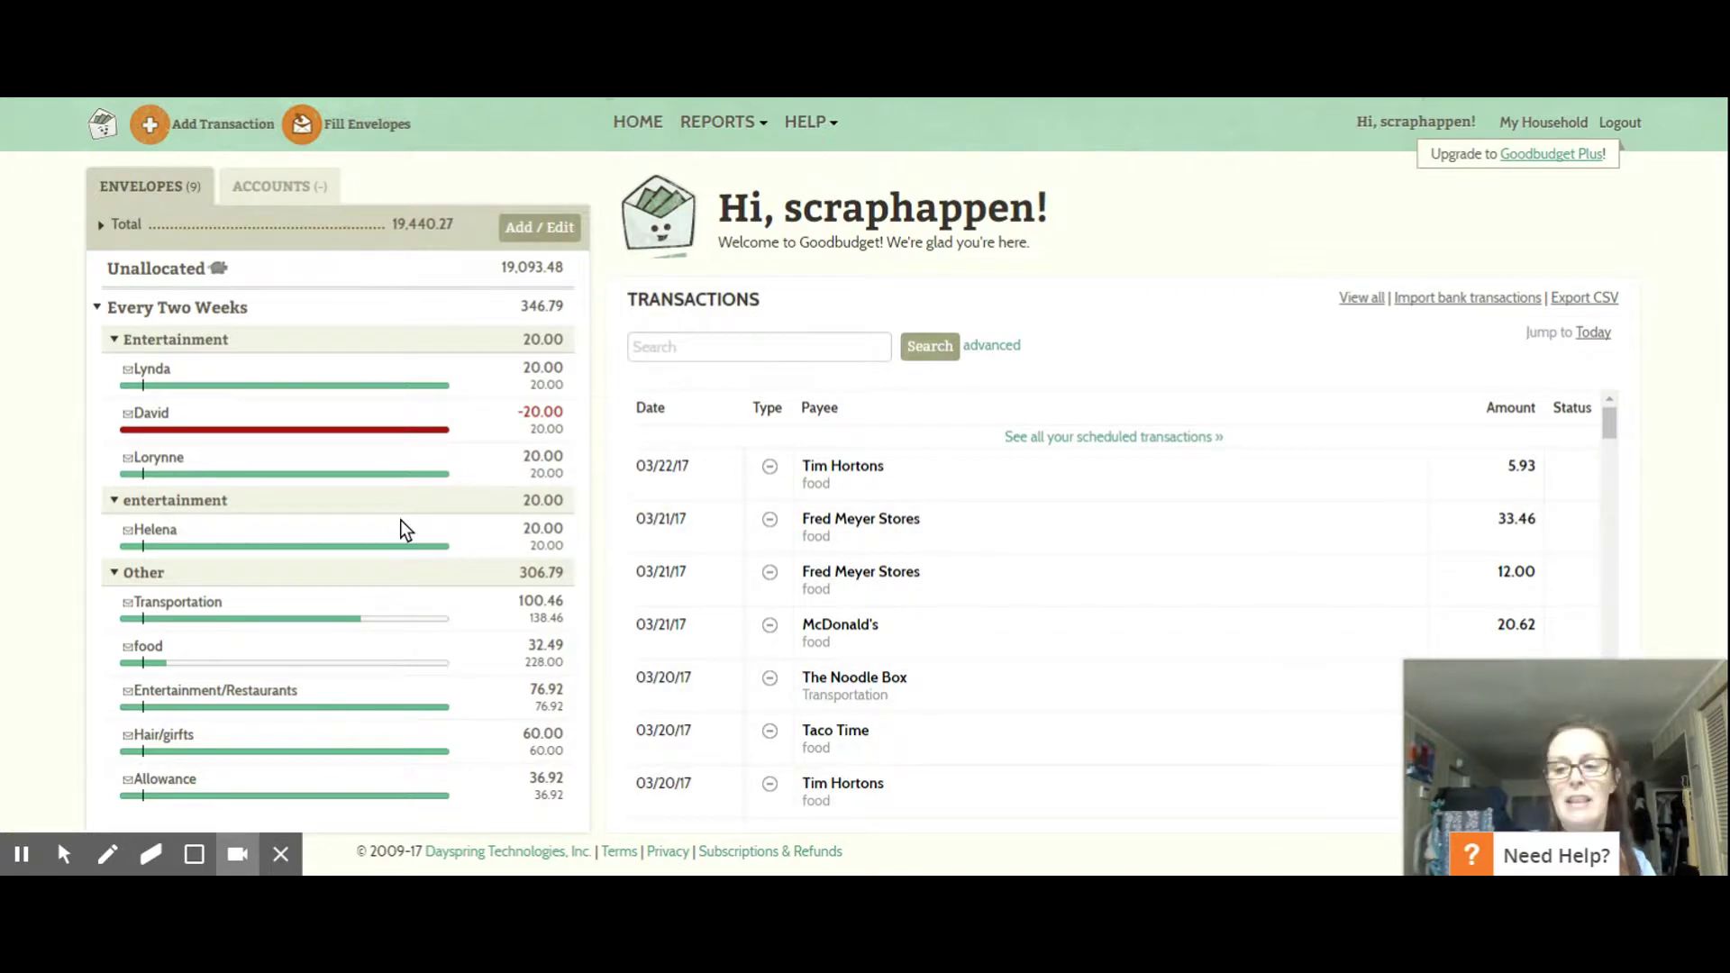
View the Spending by Envelope report: Other 233.51 (85%), Entertainment 40.00 (15%), total 273.51.
mouse_move(748, 131)
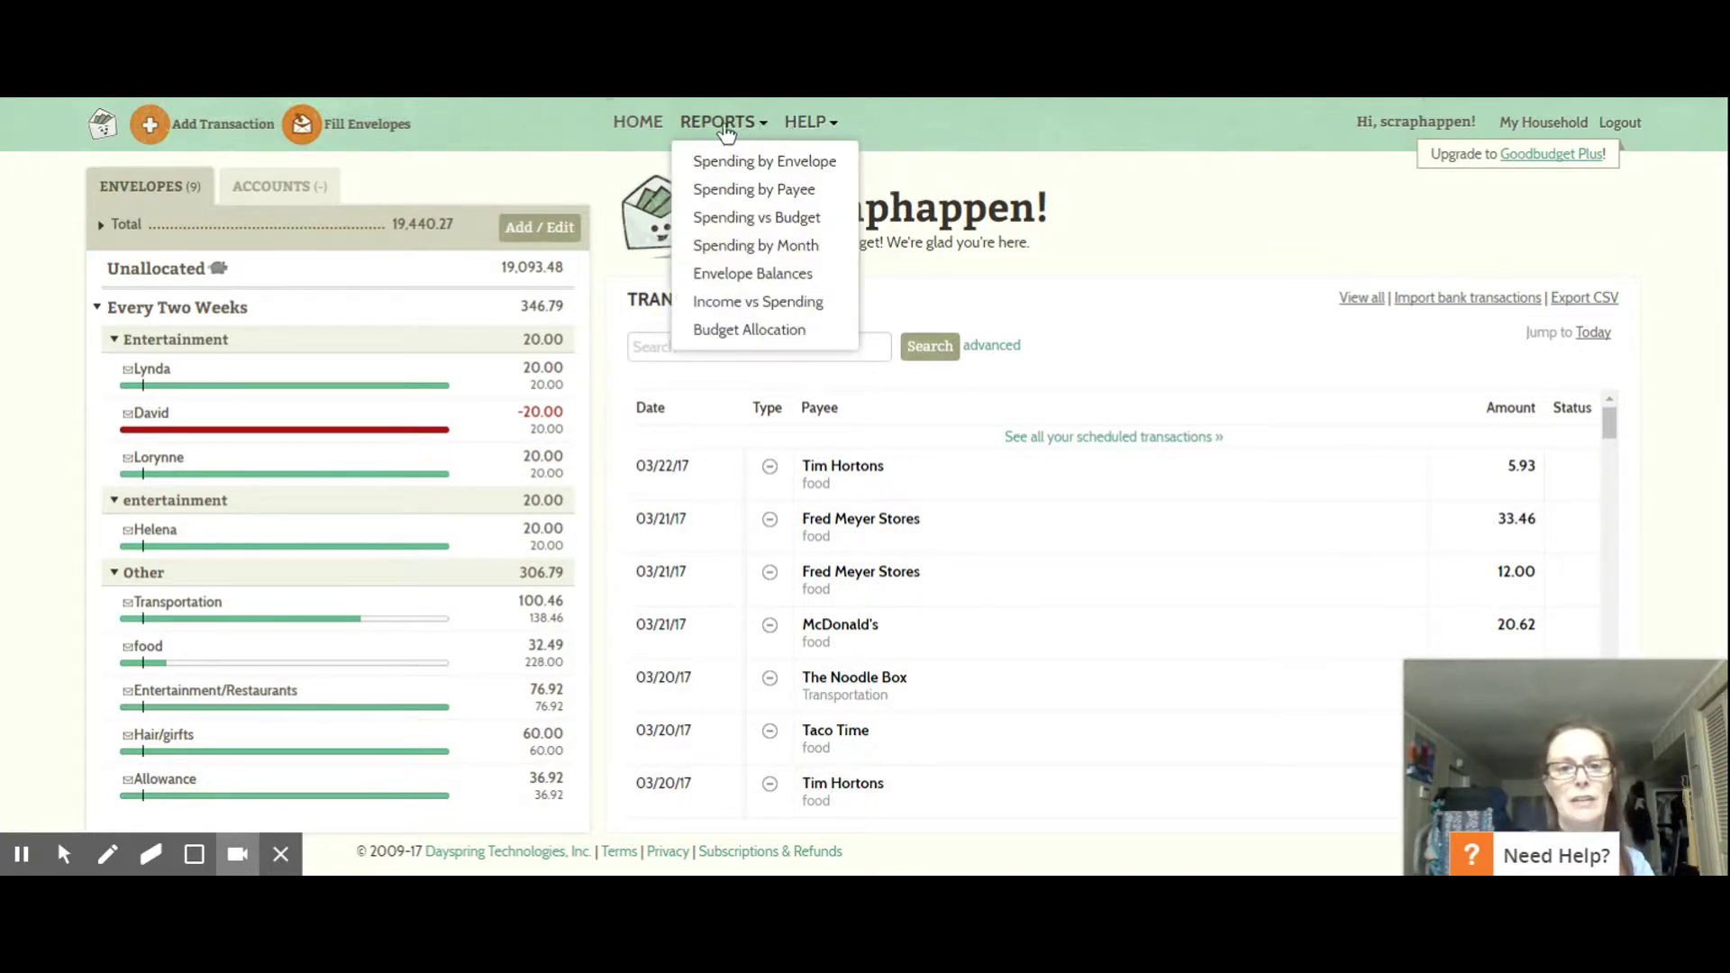
click(765, 164)
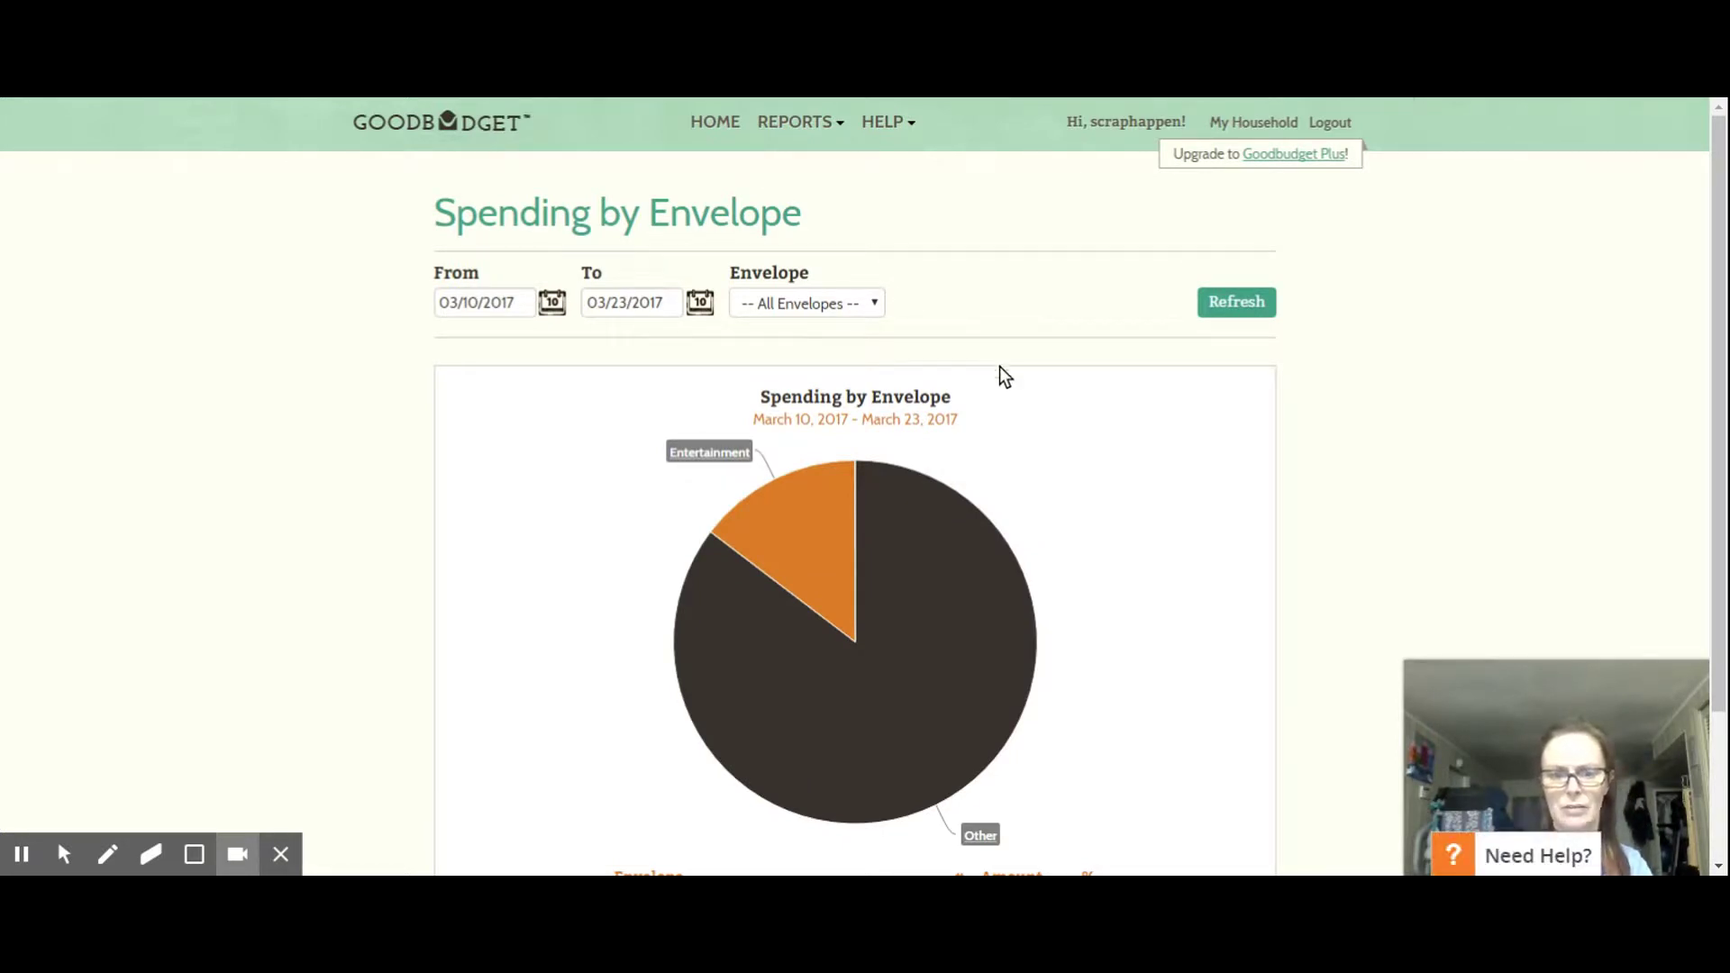
mouse_move(837, 497)
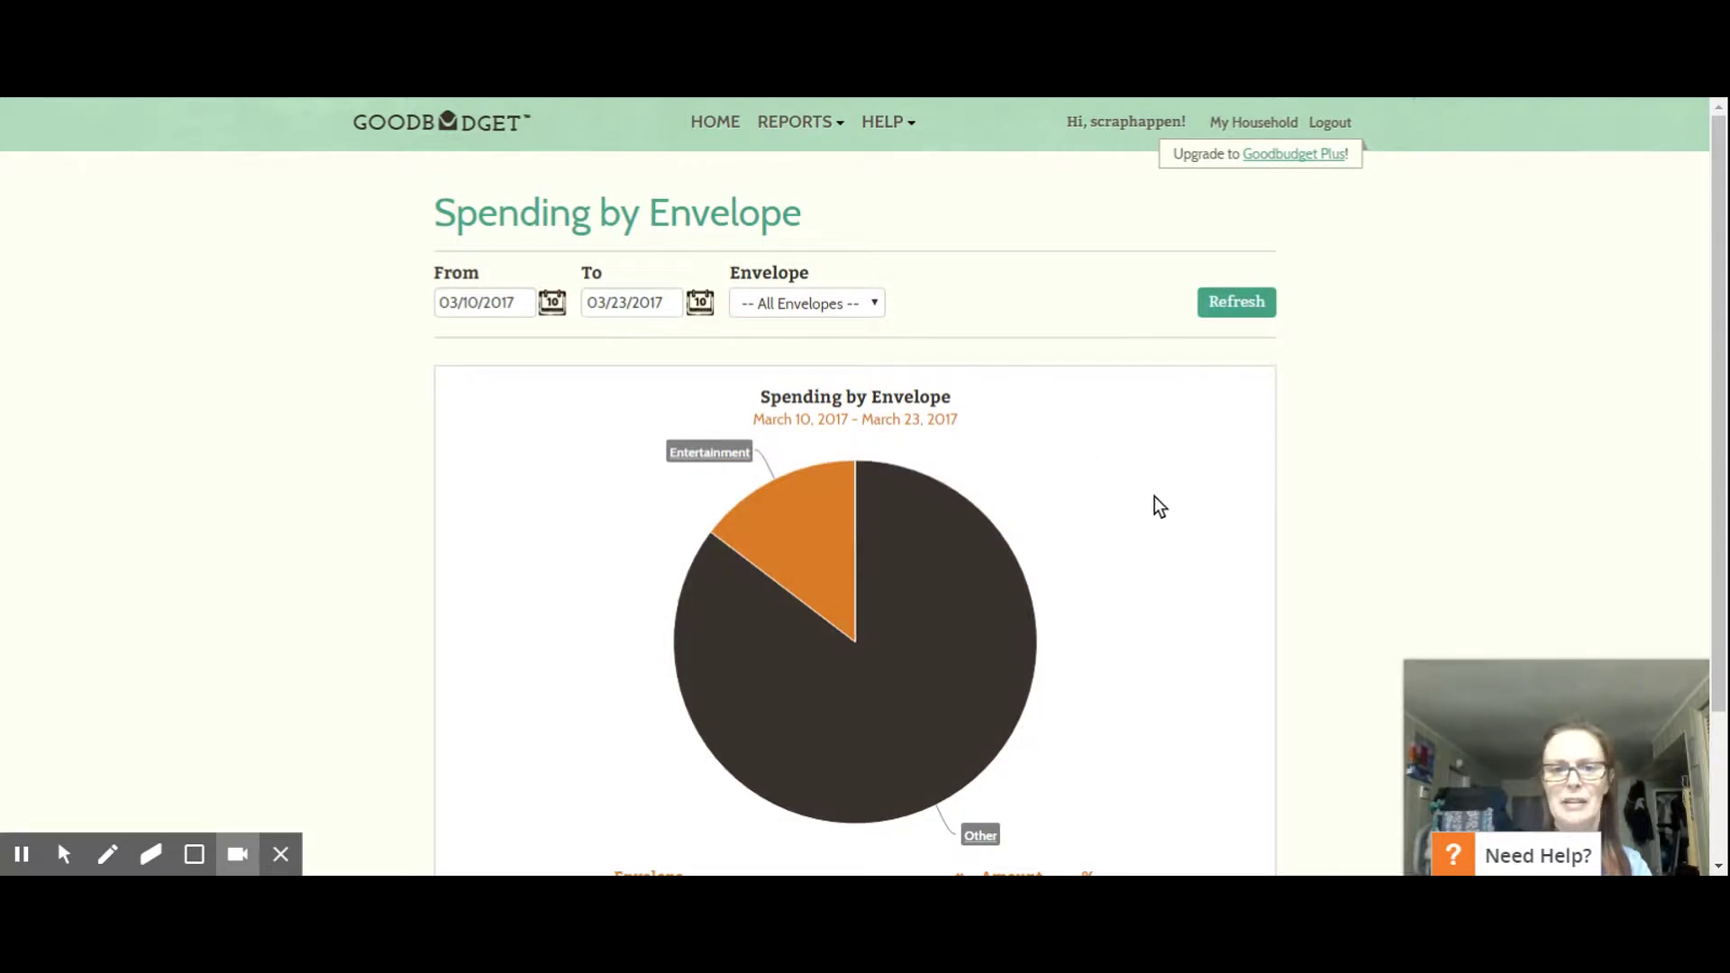
scroll(1154, 494, down, 3)
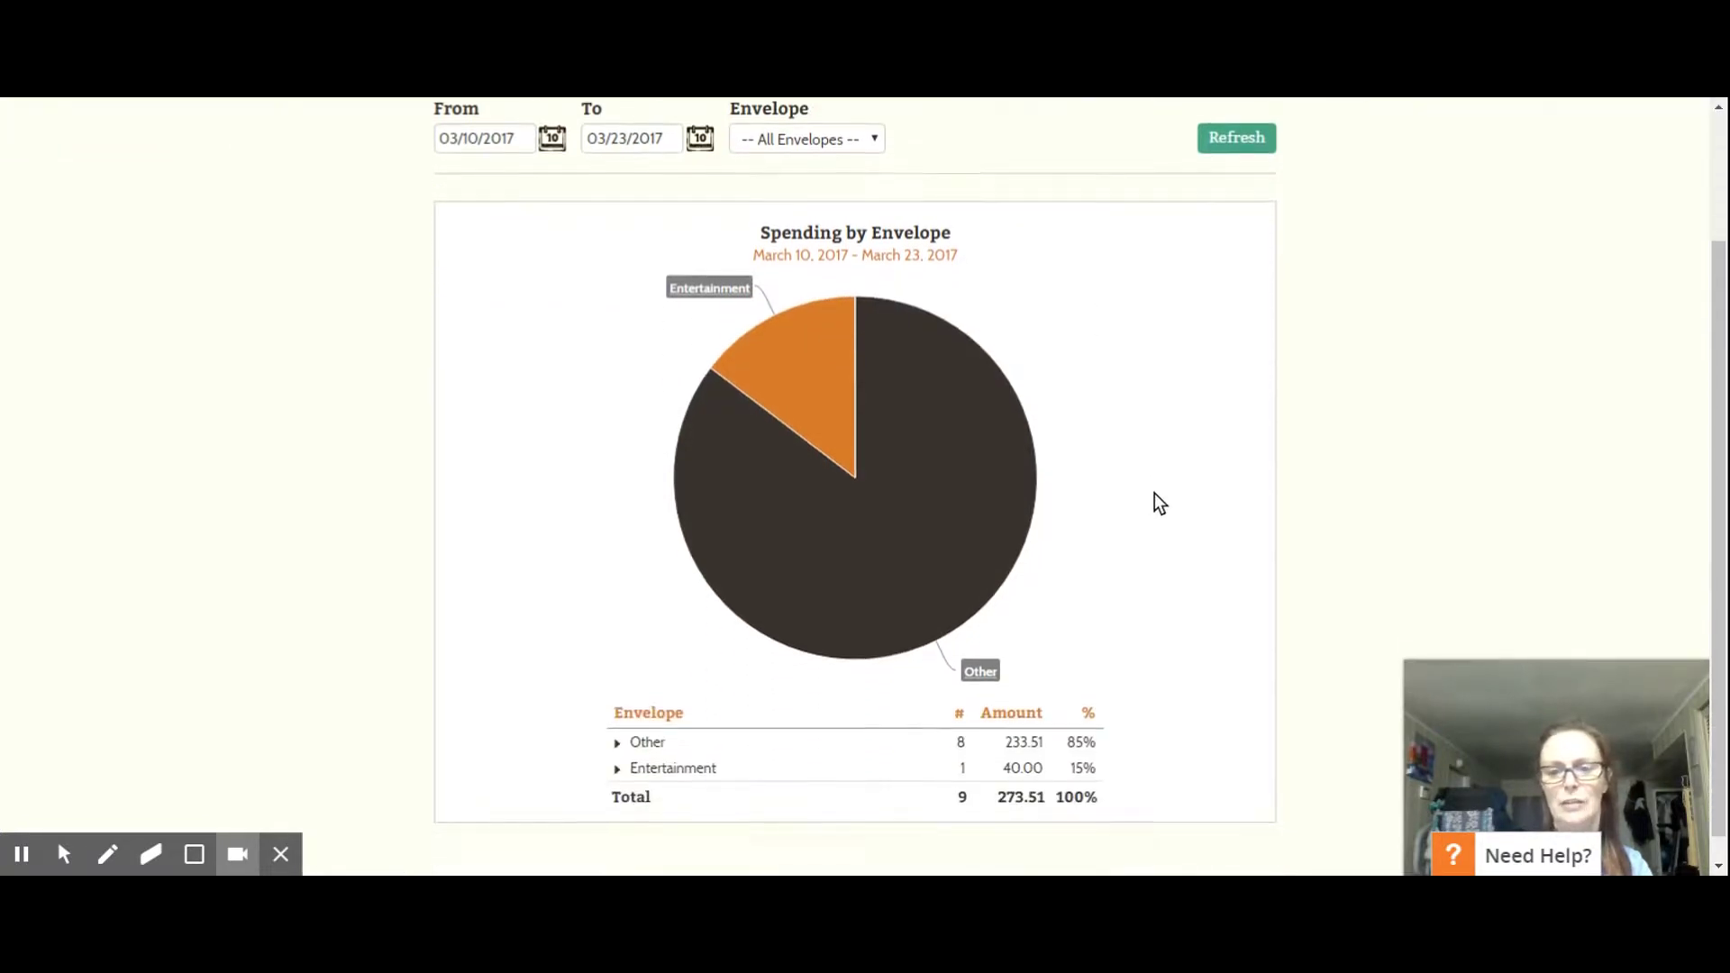
scroll(1160, 502, up, 3)
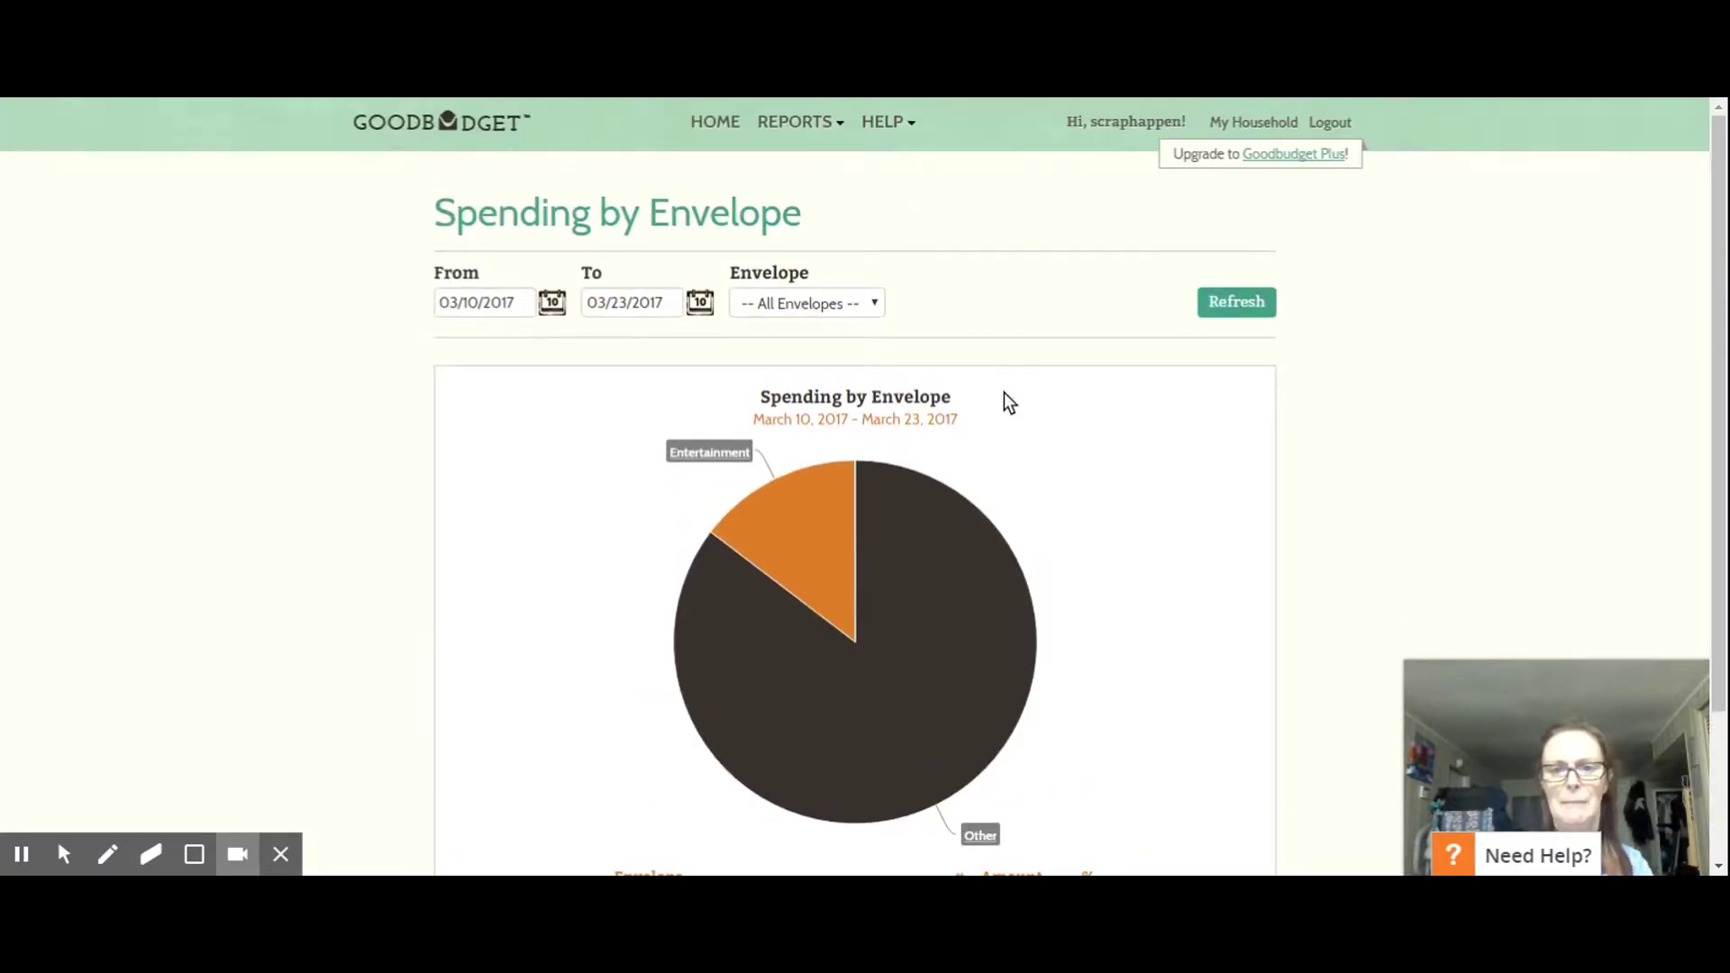
mouse_move(820, 132)
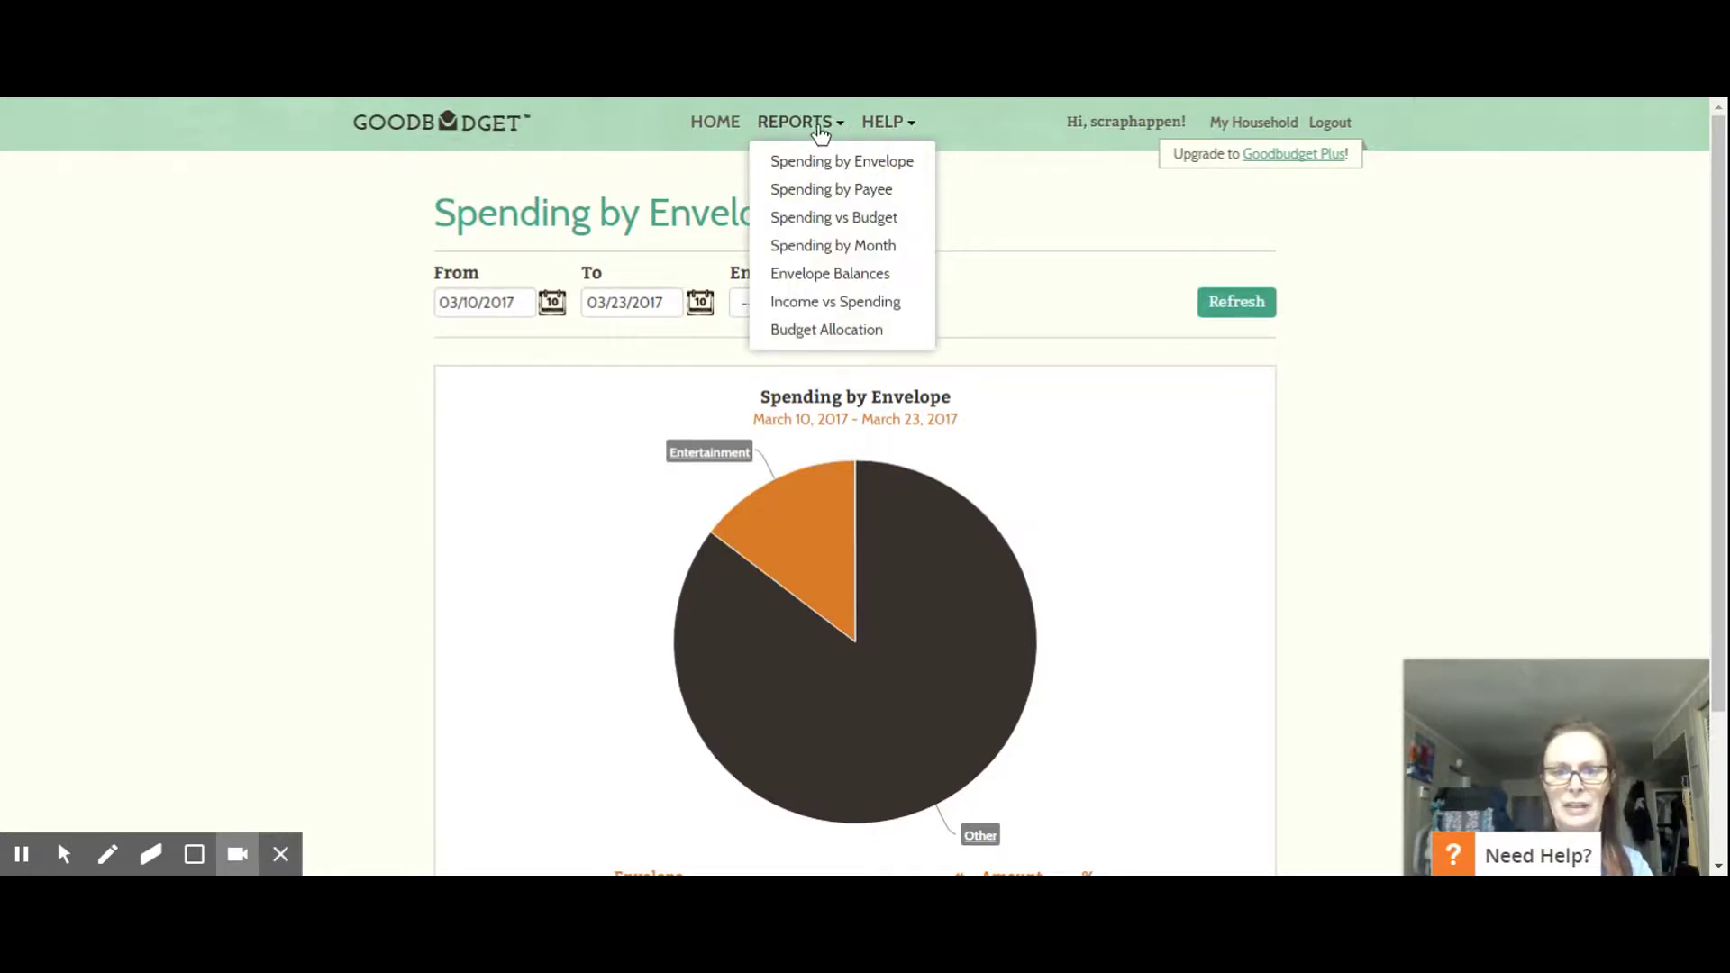
Review the Spending by Month chart values: monthly totals 381.82, 120.00, 0.00 and 273.51.
click(861, 258)
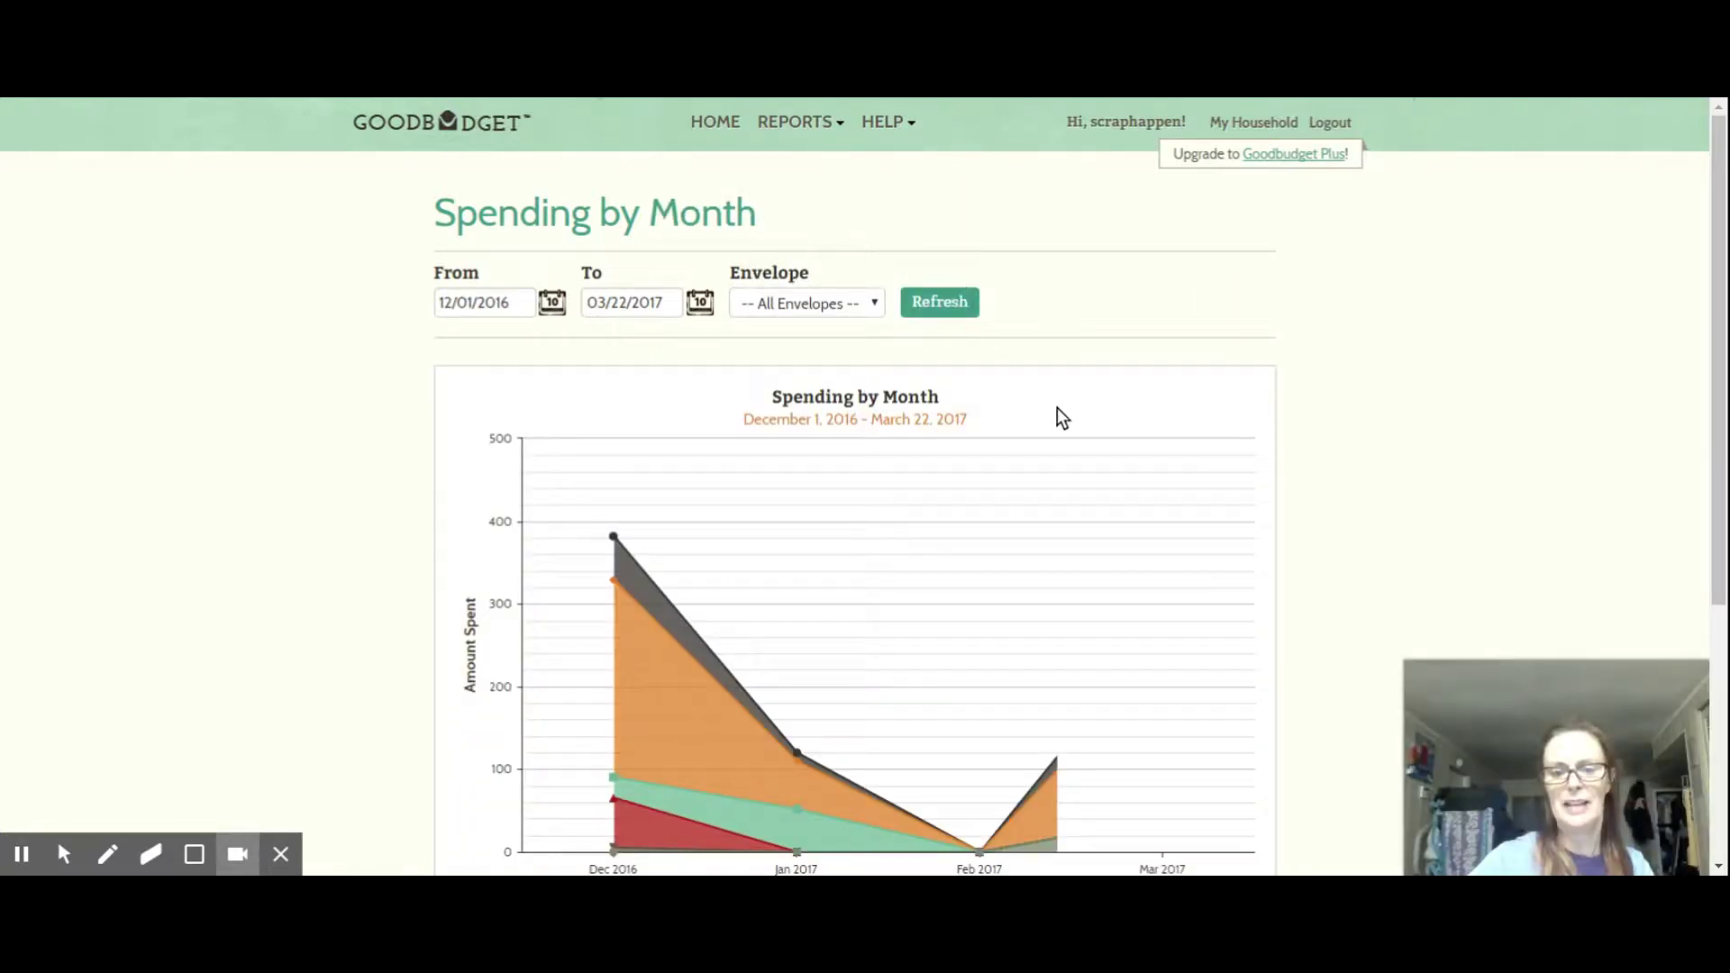
scroll(1064, 409, down, 3)
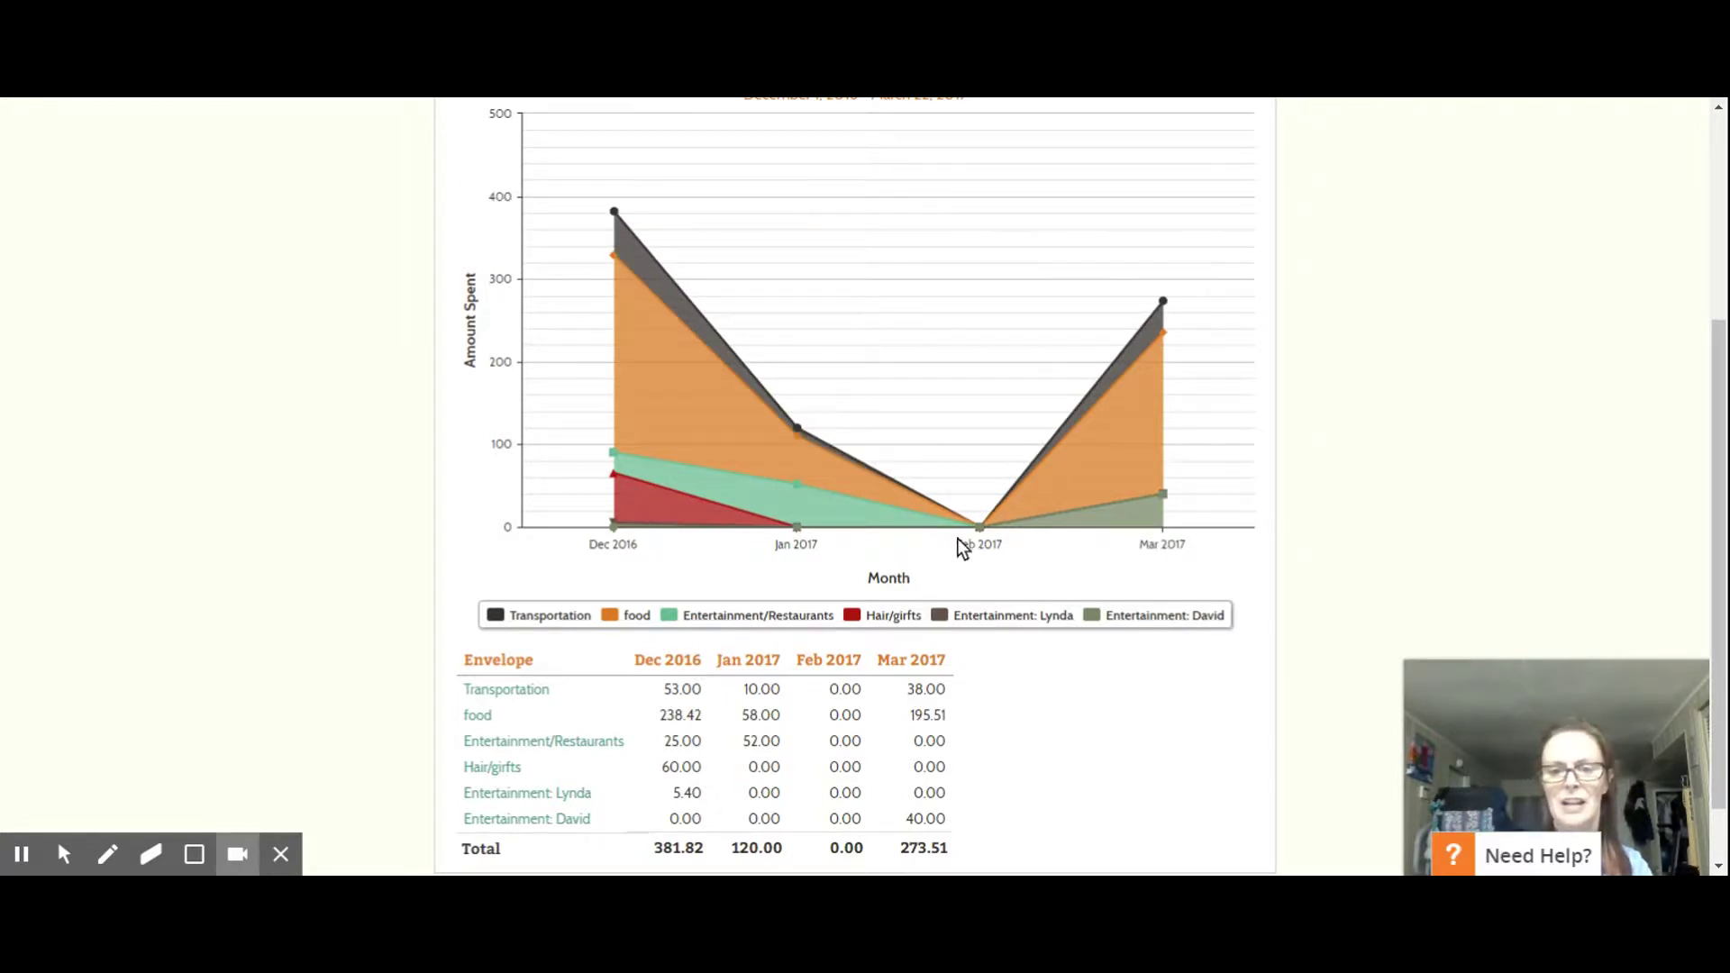
mouse_move(981, 532)
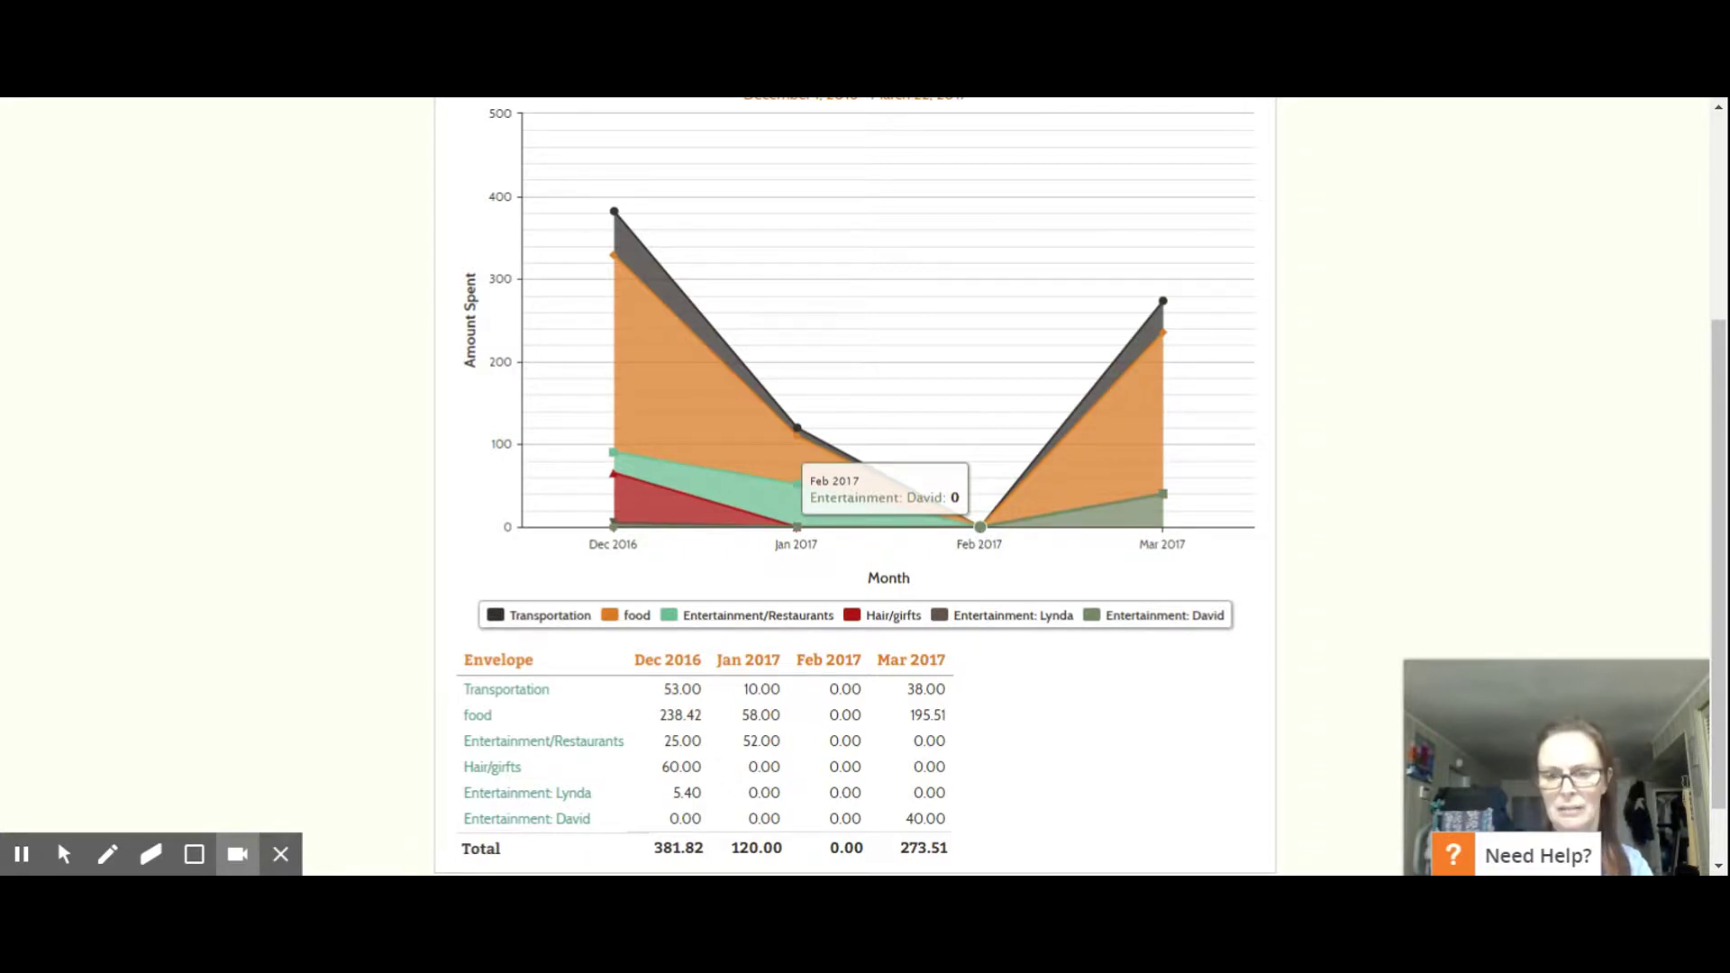
mouse_move(788, 517)
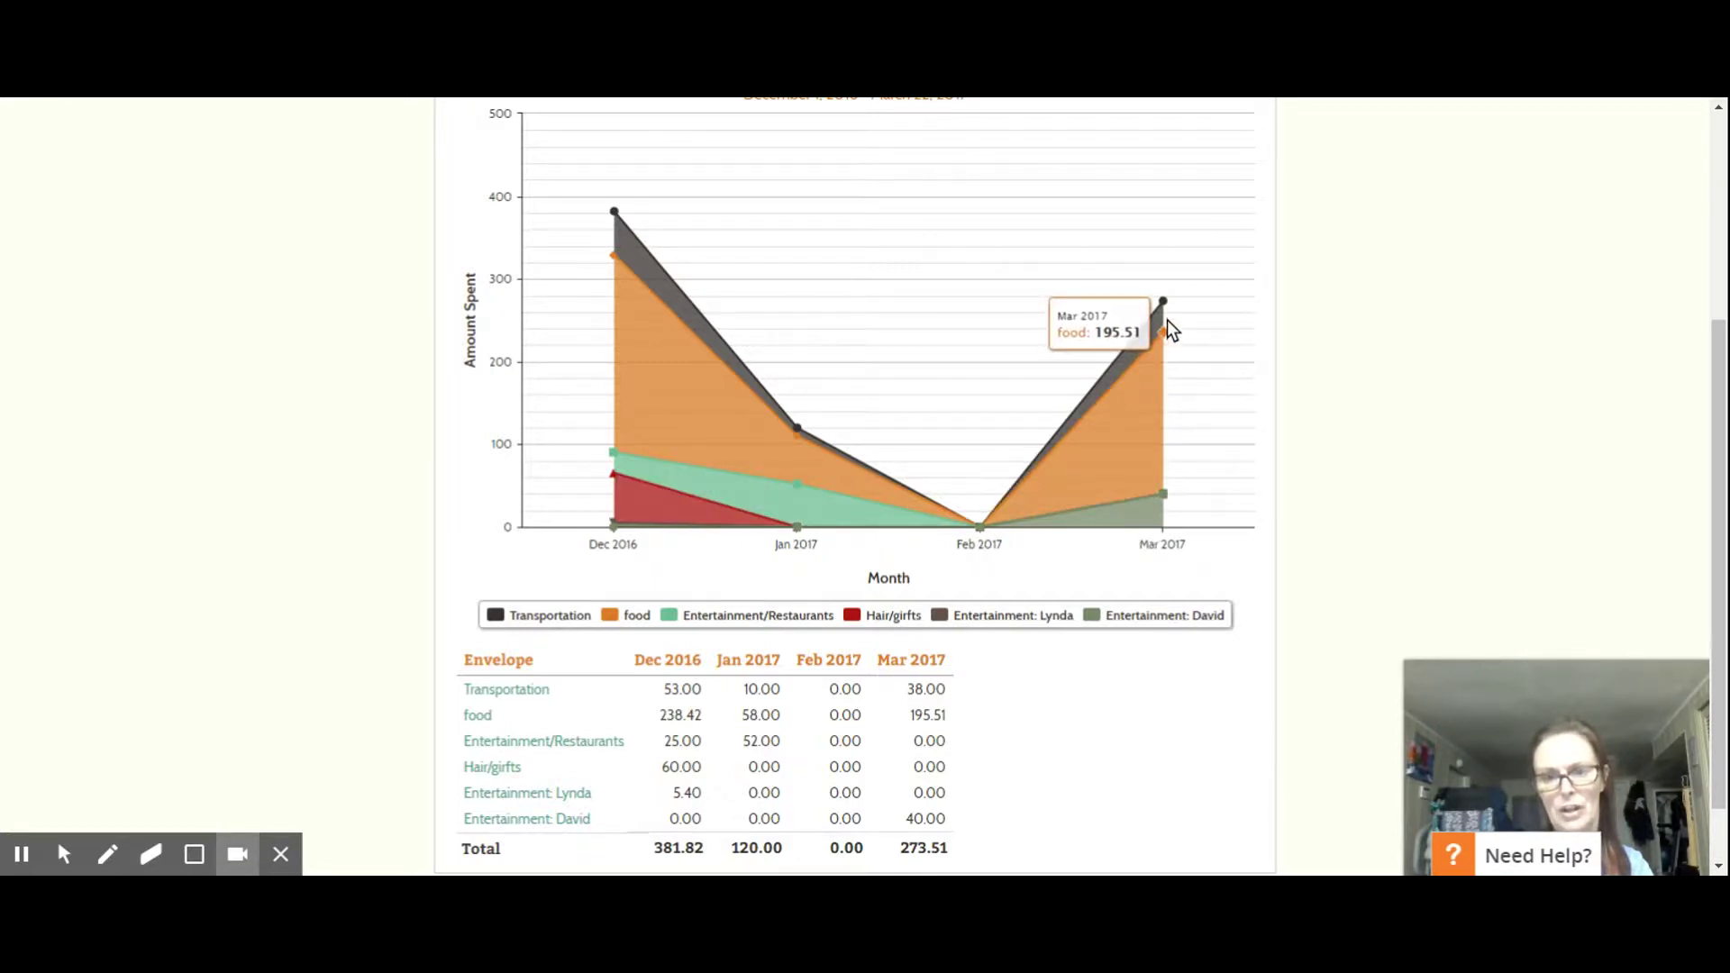
mouse_move(1163, 305)
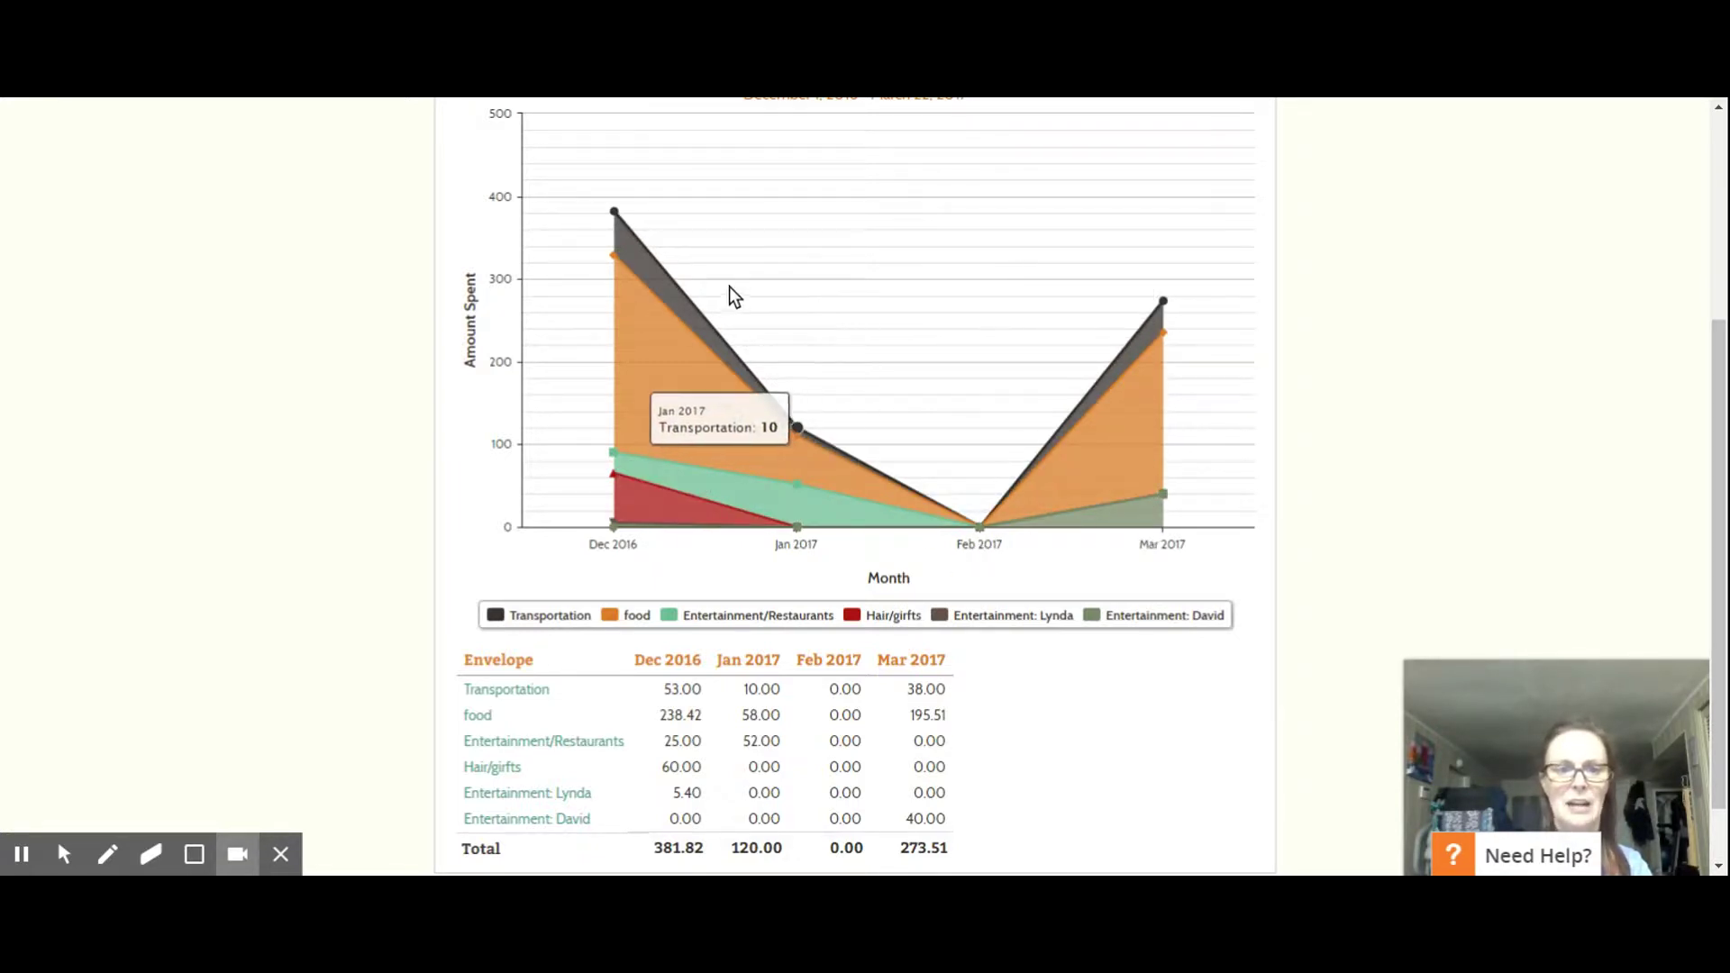
mouse_move(625, 206)
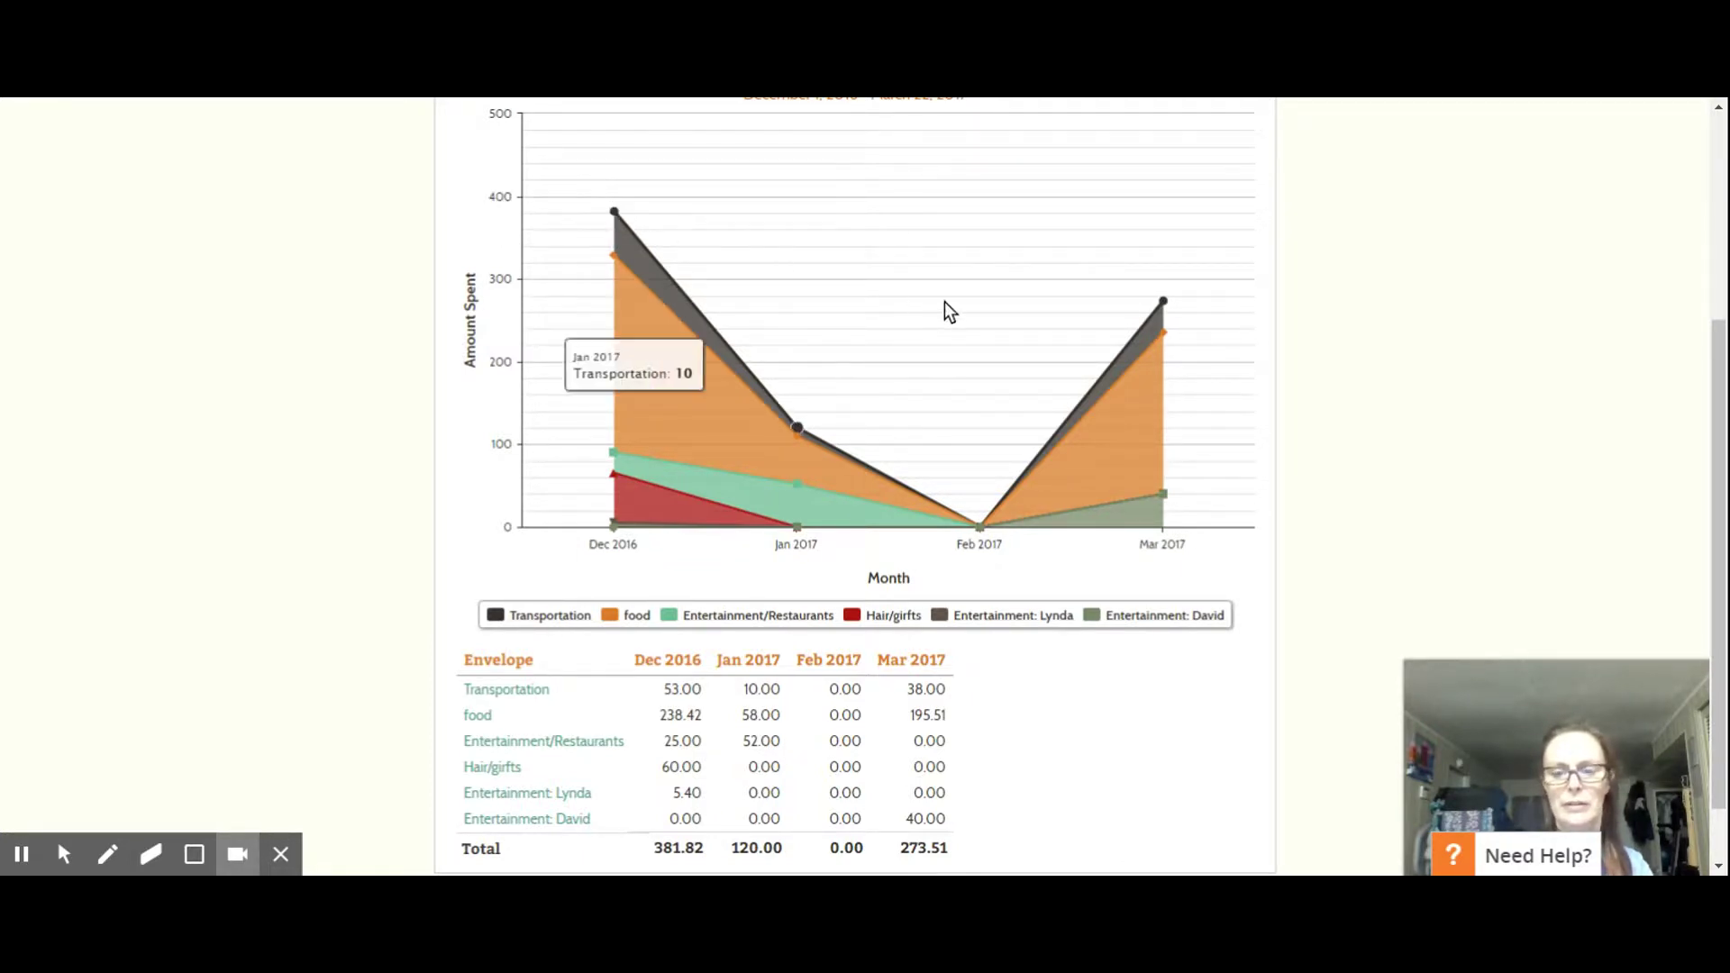
mouse_move(631, 291)
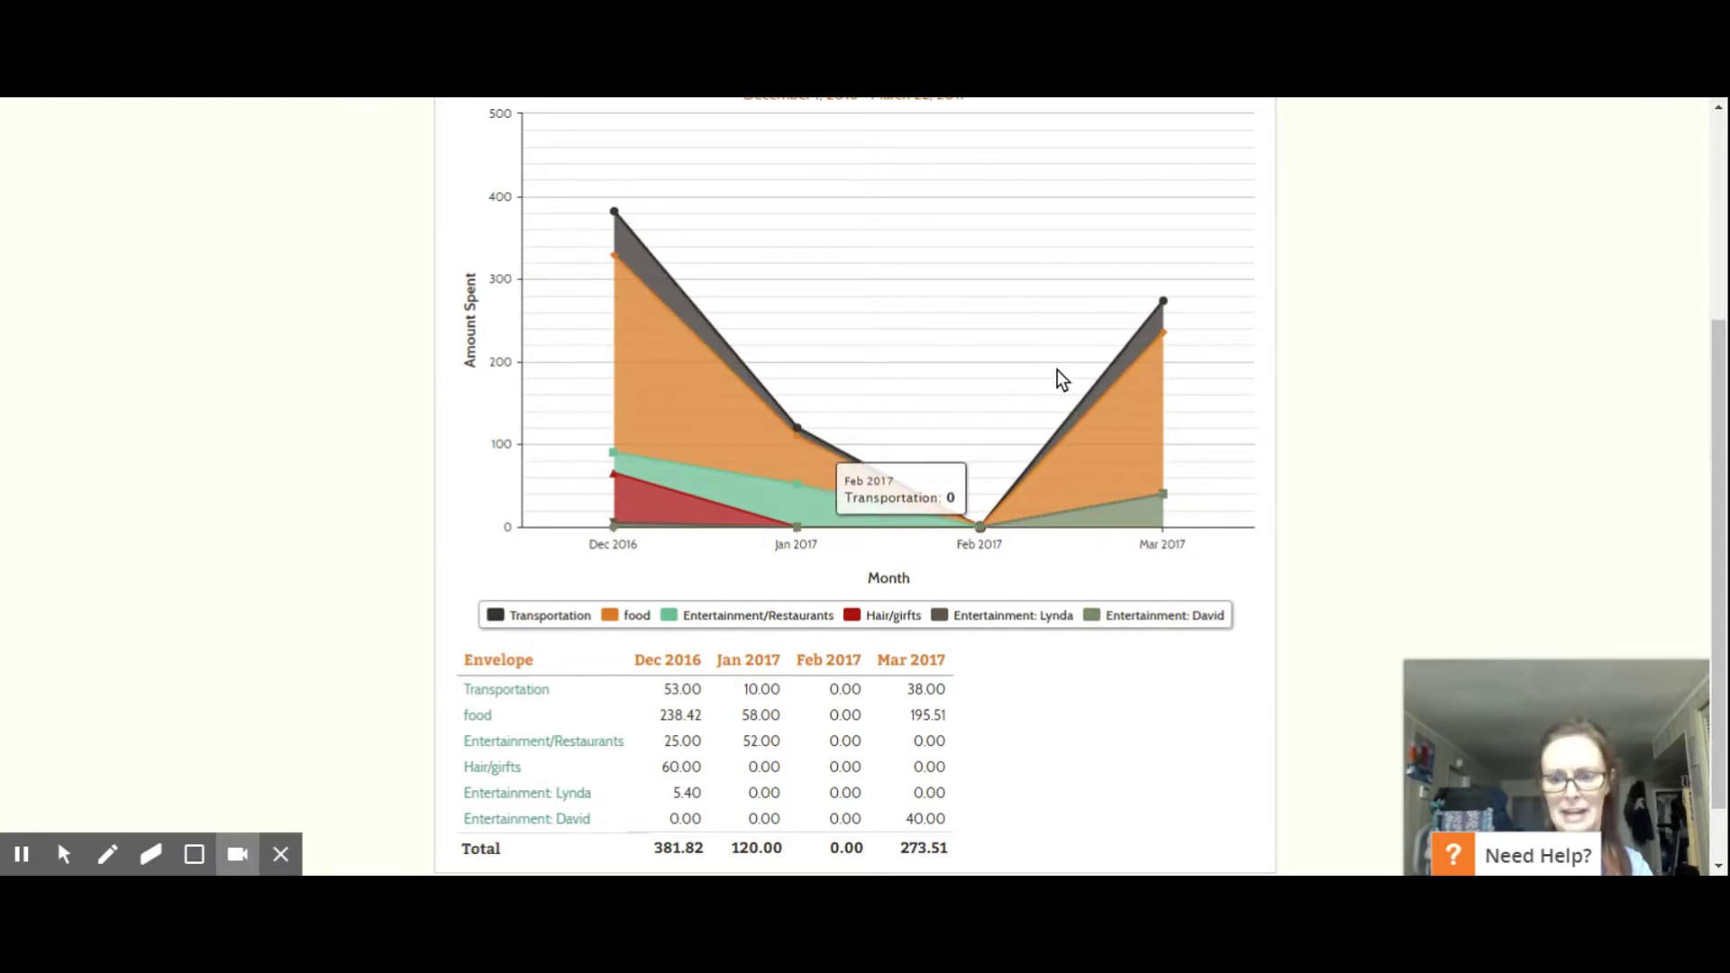
mouse_move(1120, 388)
mouse_move(1129, 251)
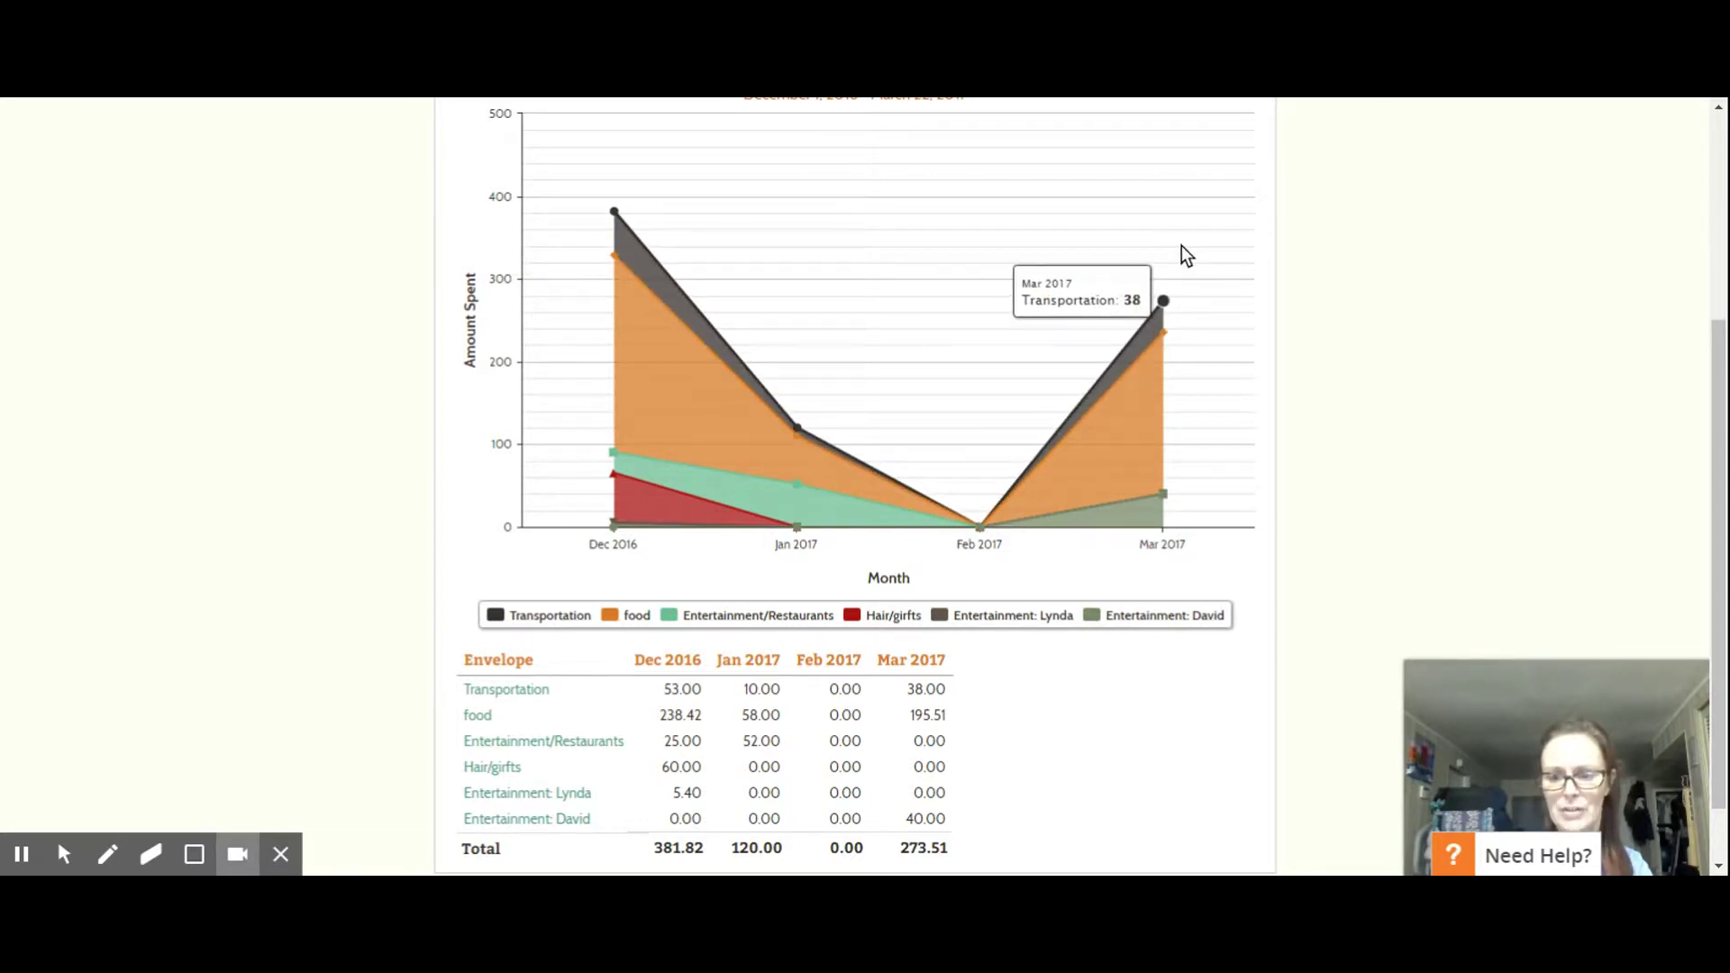
scroll(1194, 332, down, 1)
scroll(1189, 332, up, 3)
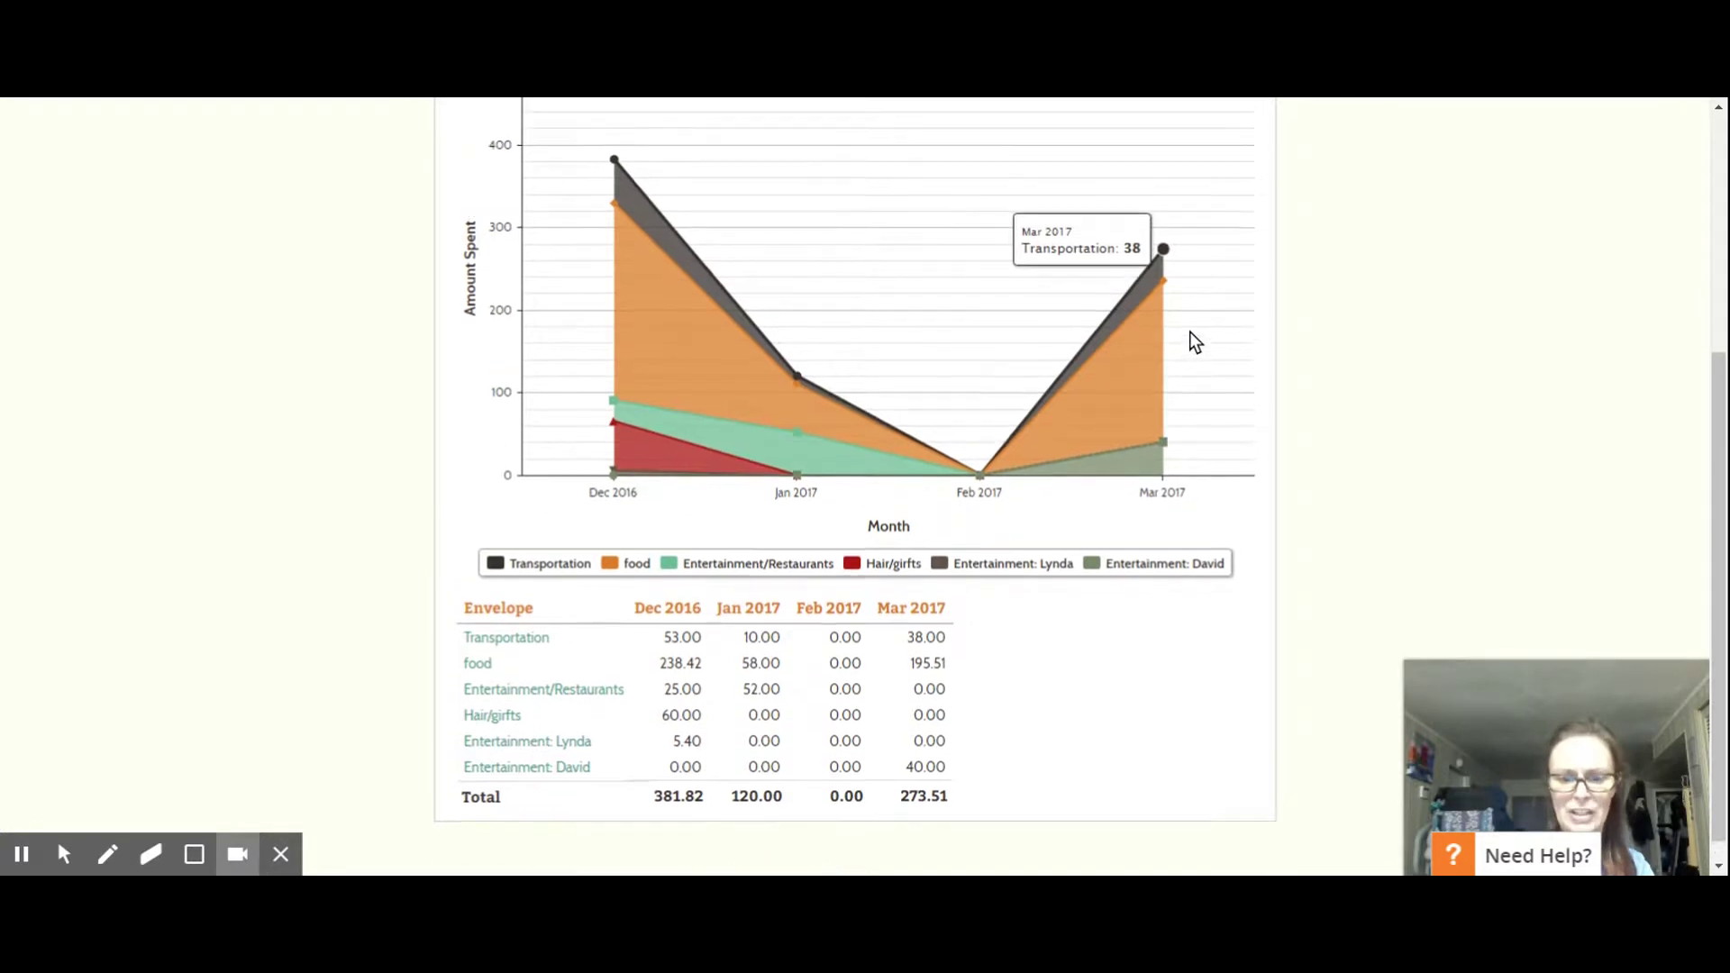
scroll(1190, 332, up, 1)
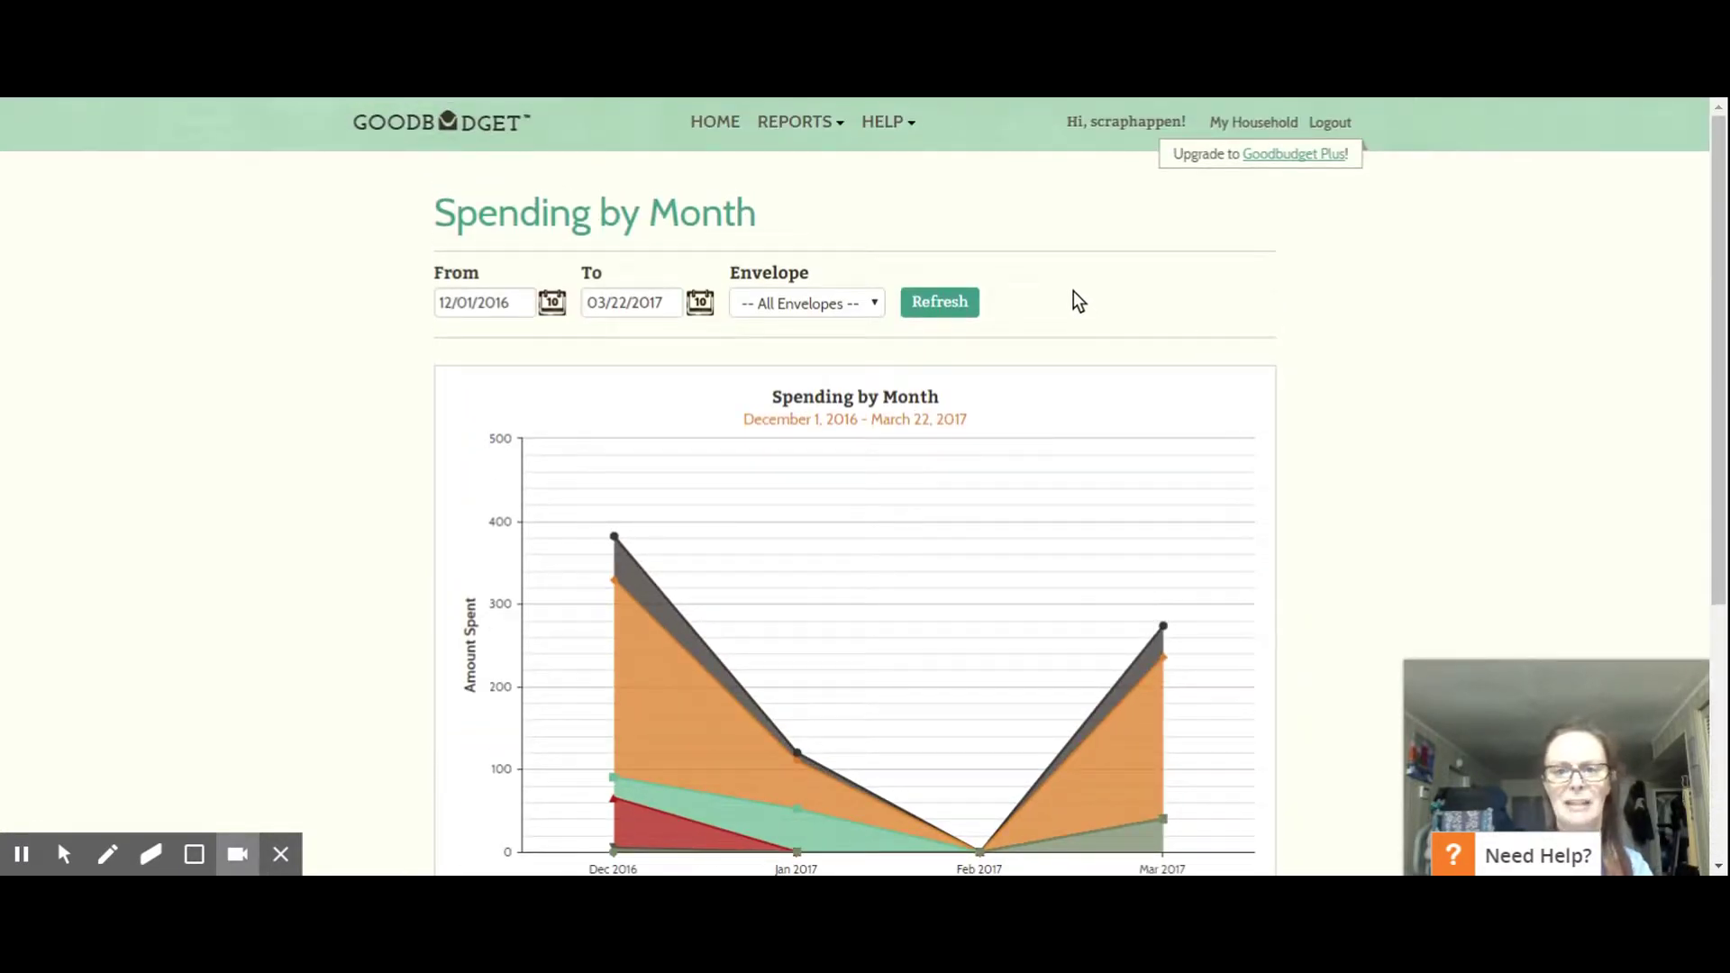
Return home and open Add / Edit Envelopes showing the 620.30 every-2-weeks total.
click(721, 130)
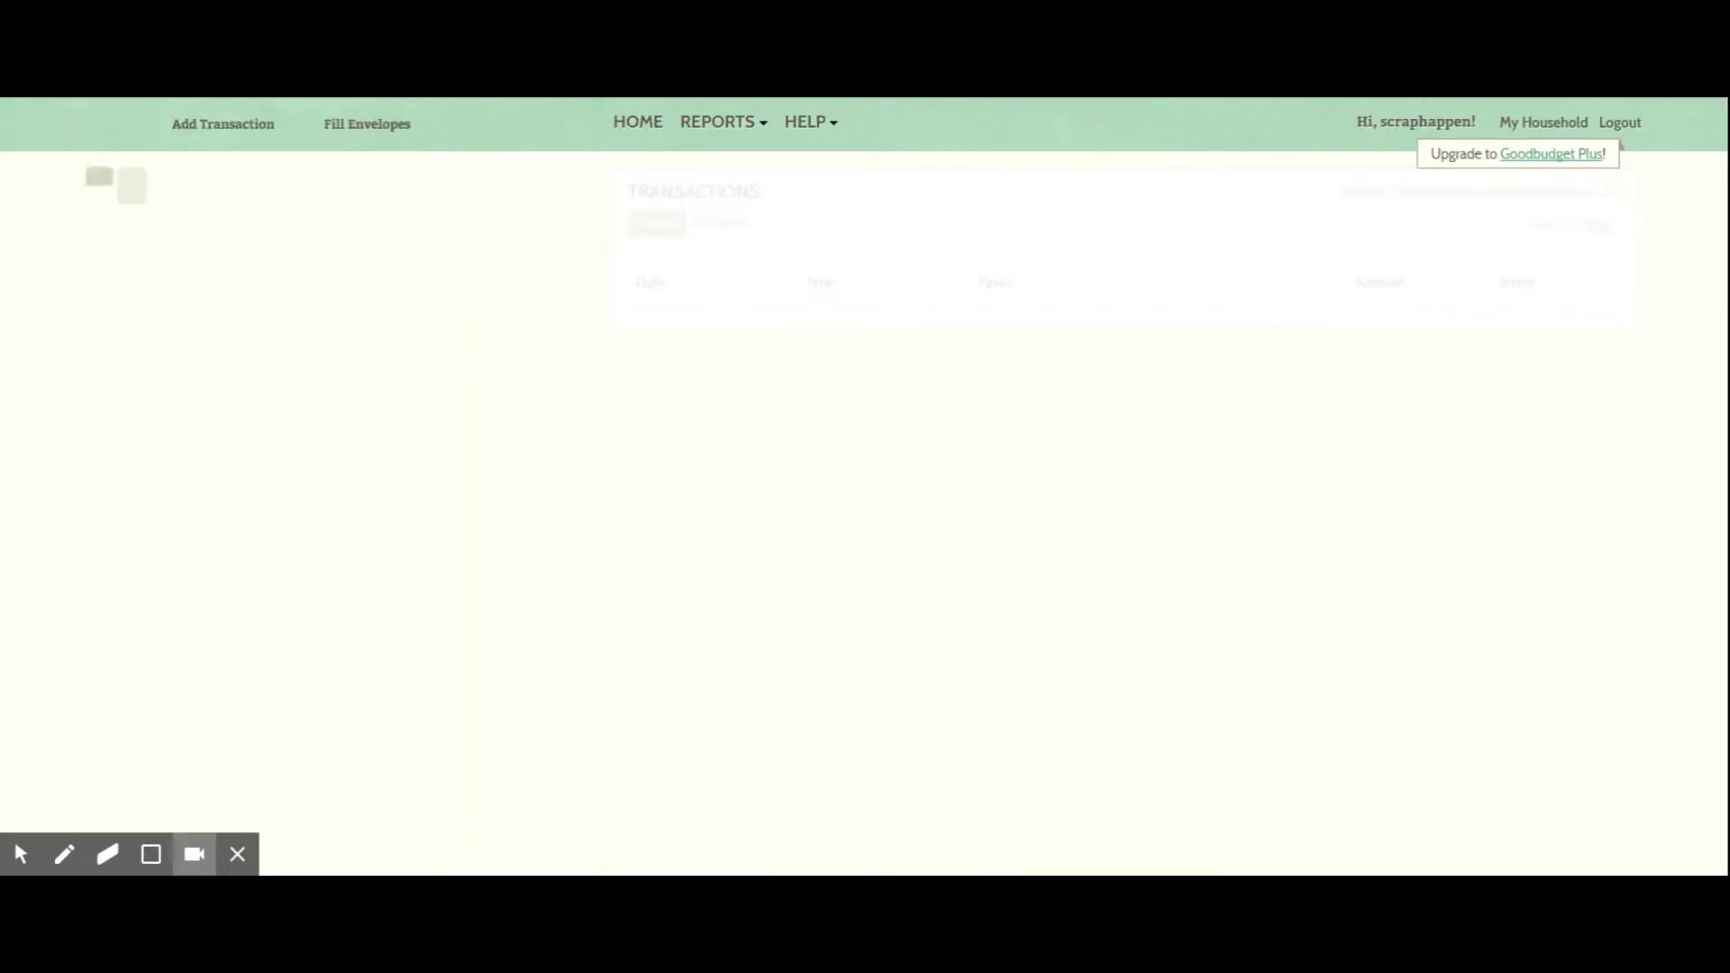
mouse_move(721, 131)
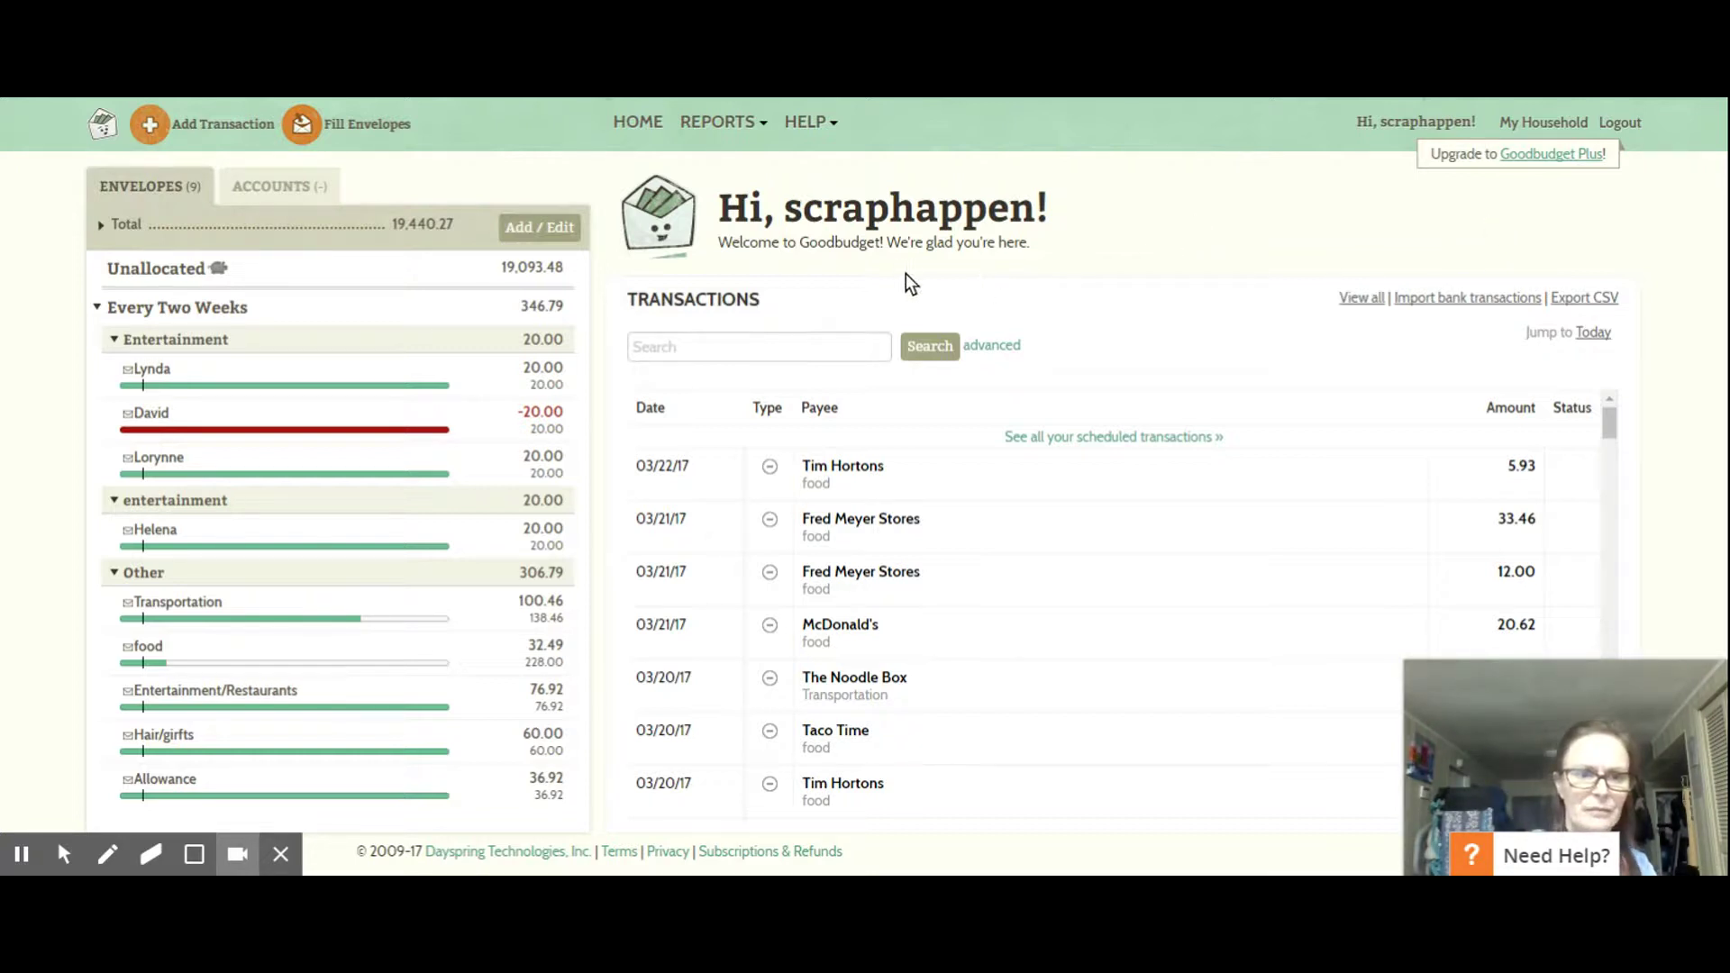
click(539, 229)
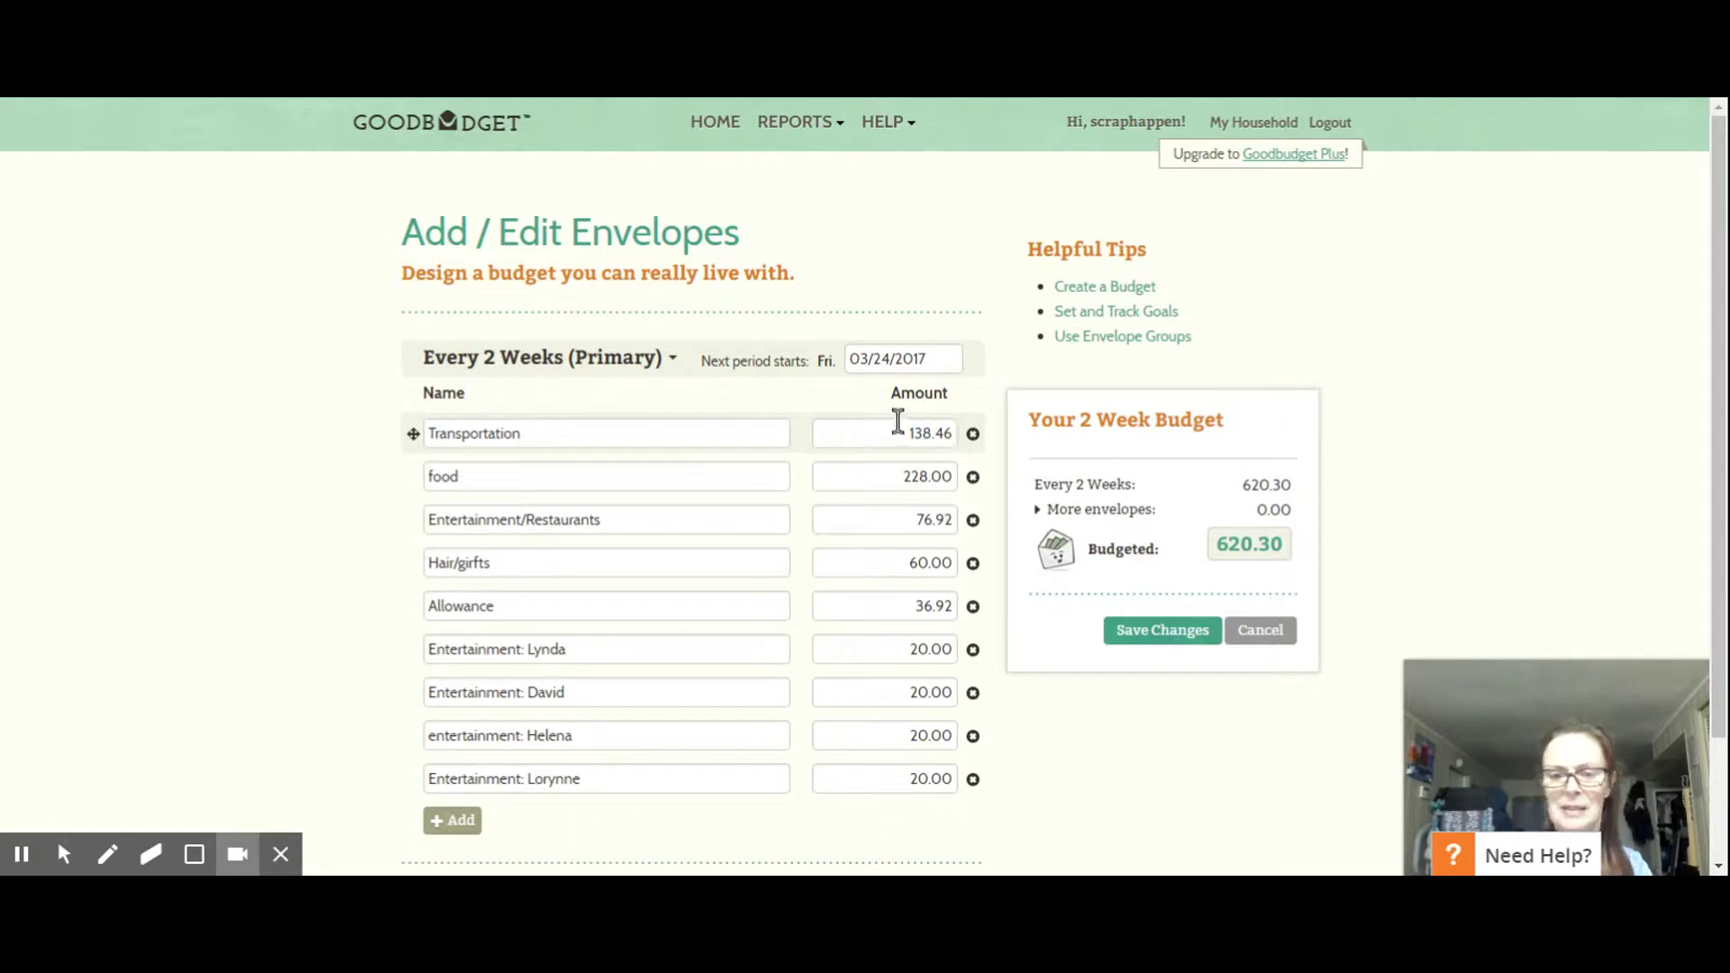
Set the Transportation amount to 180.00 and the food amount to 260.00.
drag(896, 418, 972, 415)
text(1)
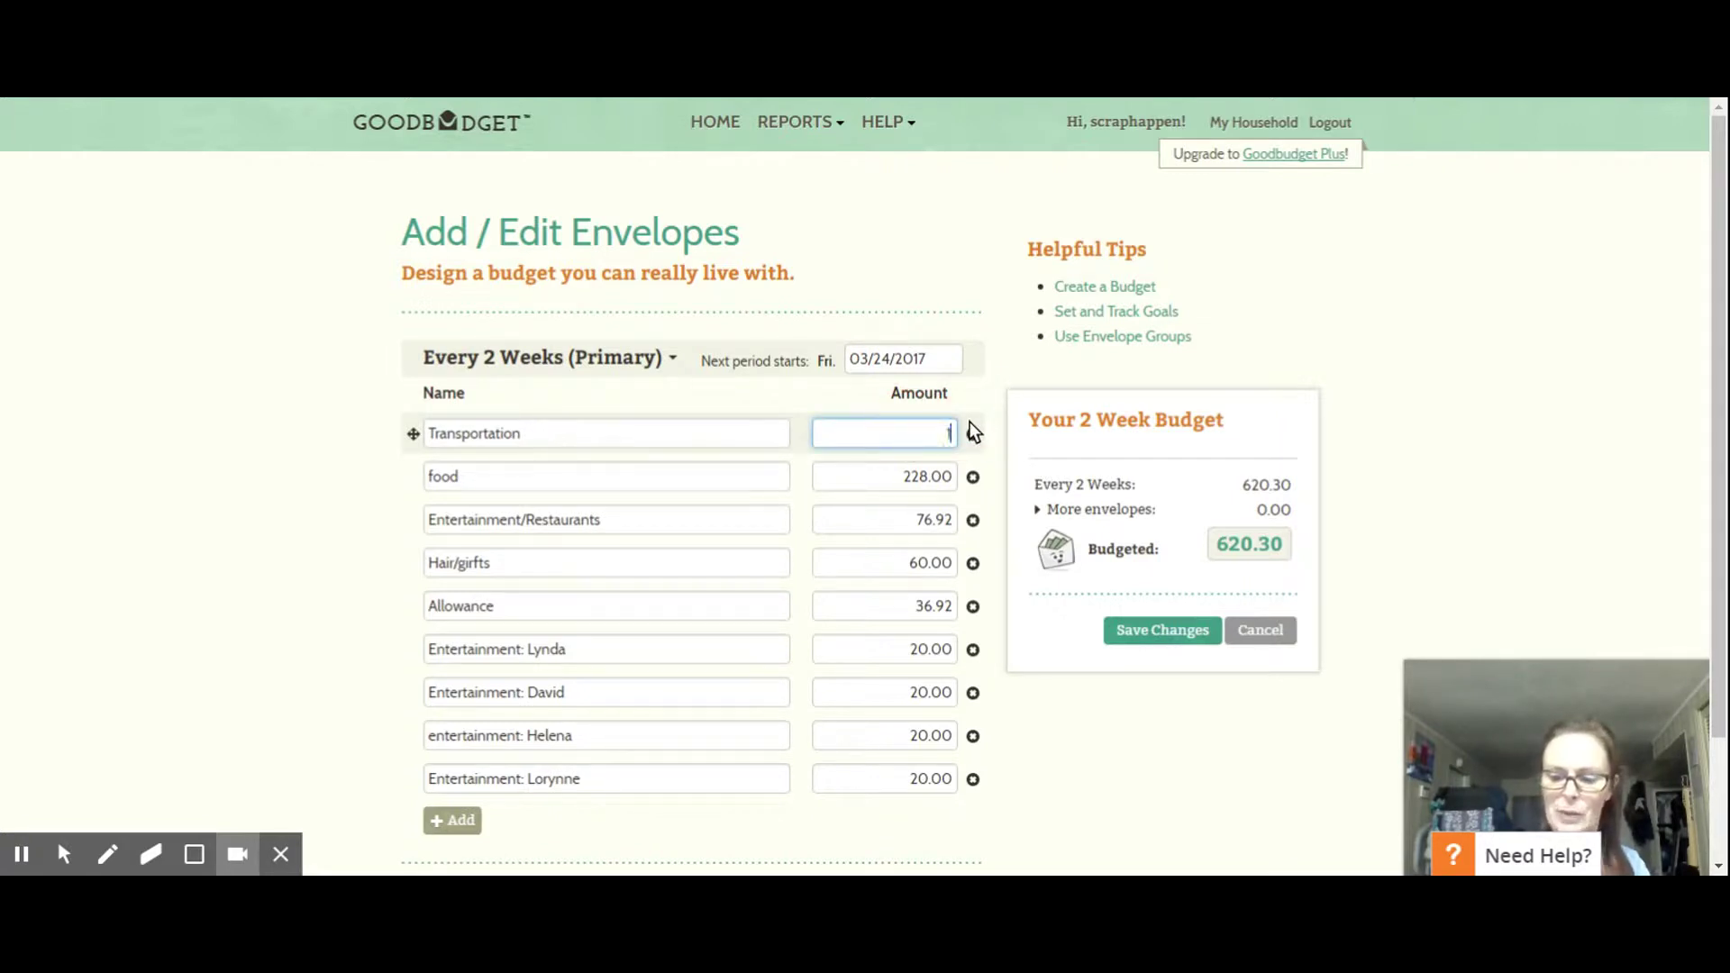
text(80.0)
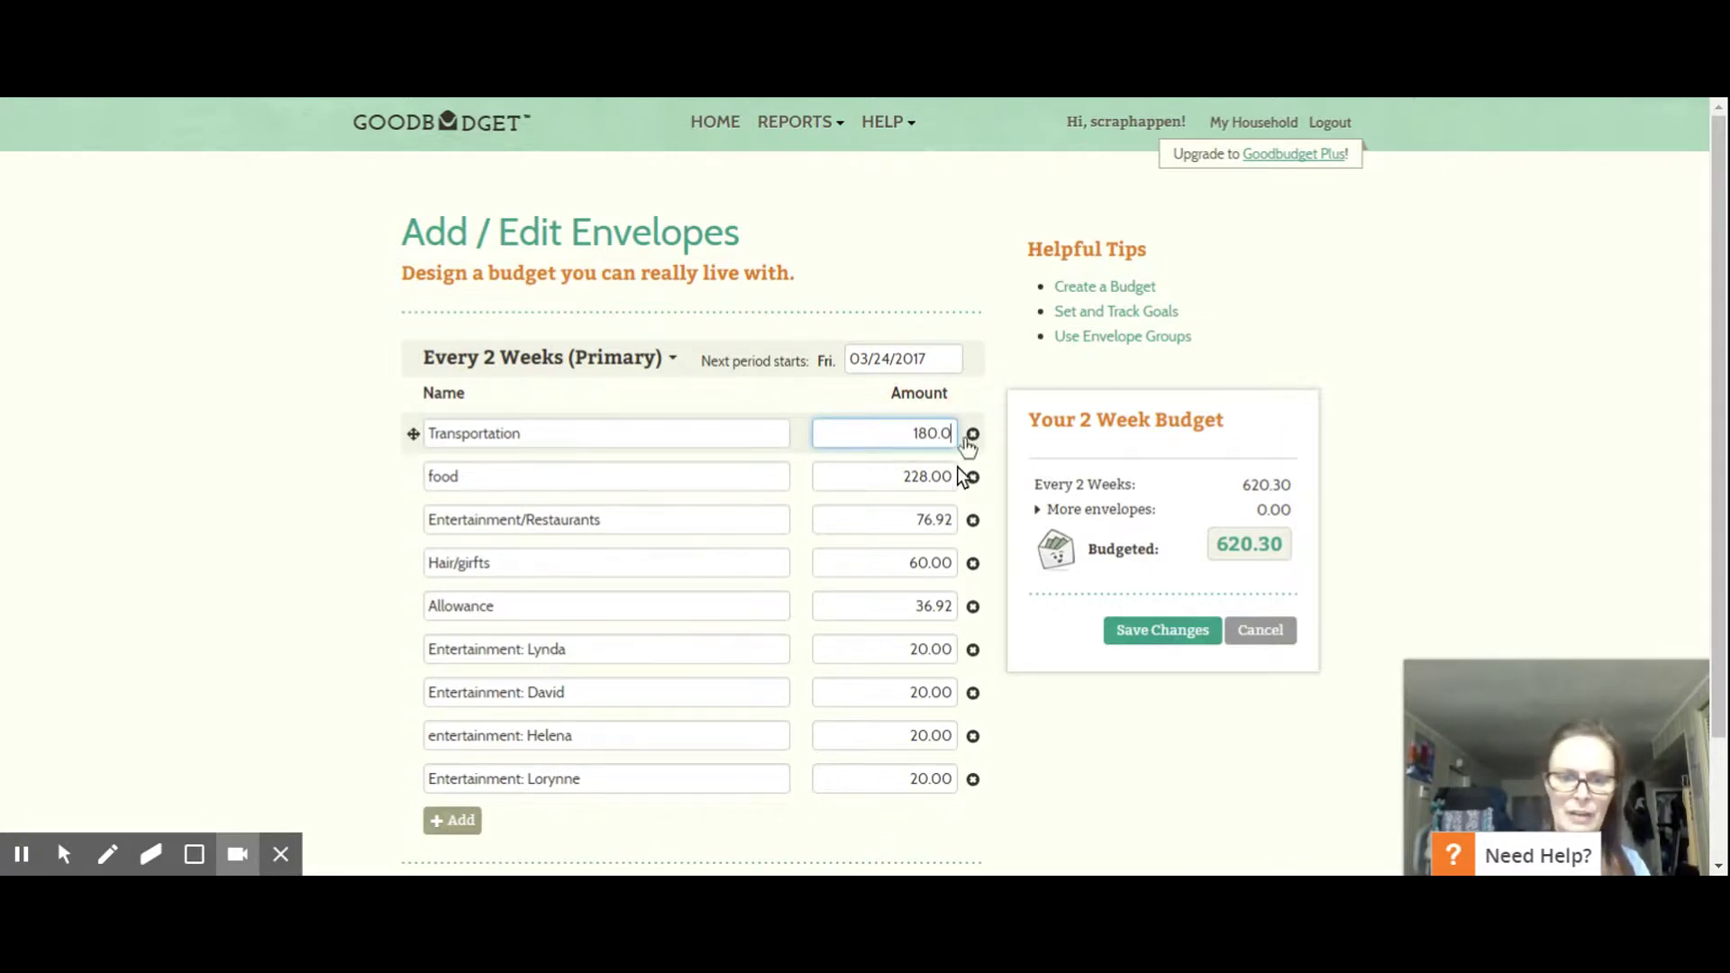
click(902, 470)
drag(901, 470, 945, 470)
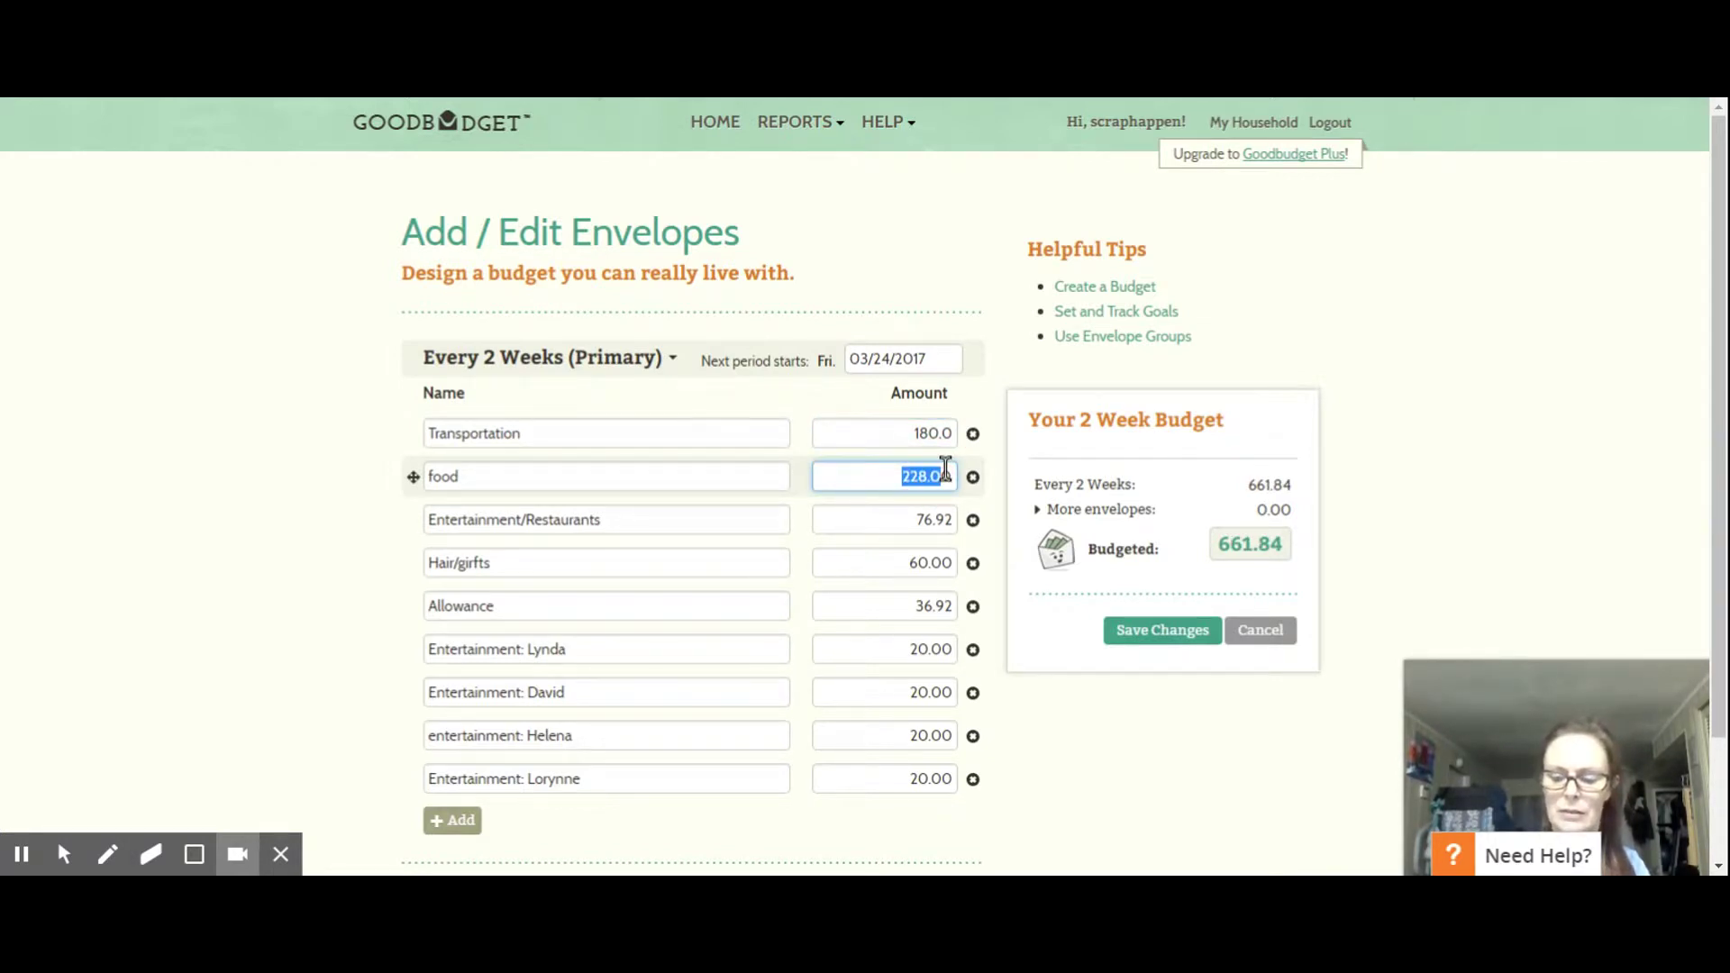
text(260.00)
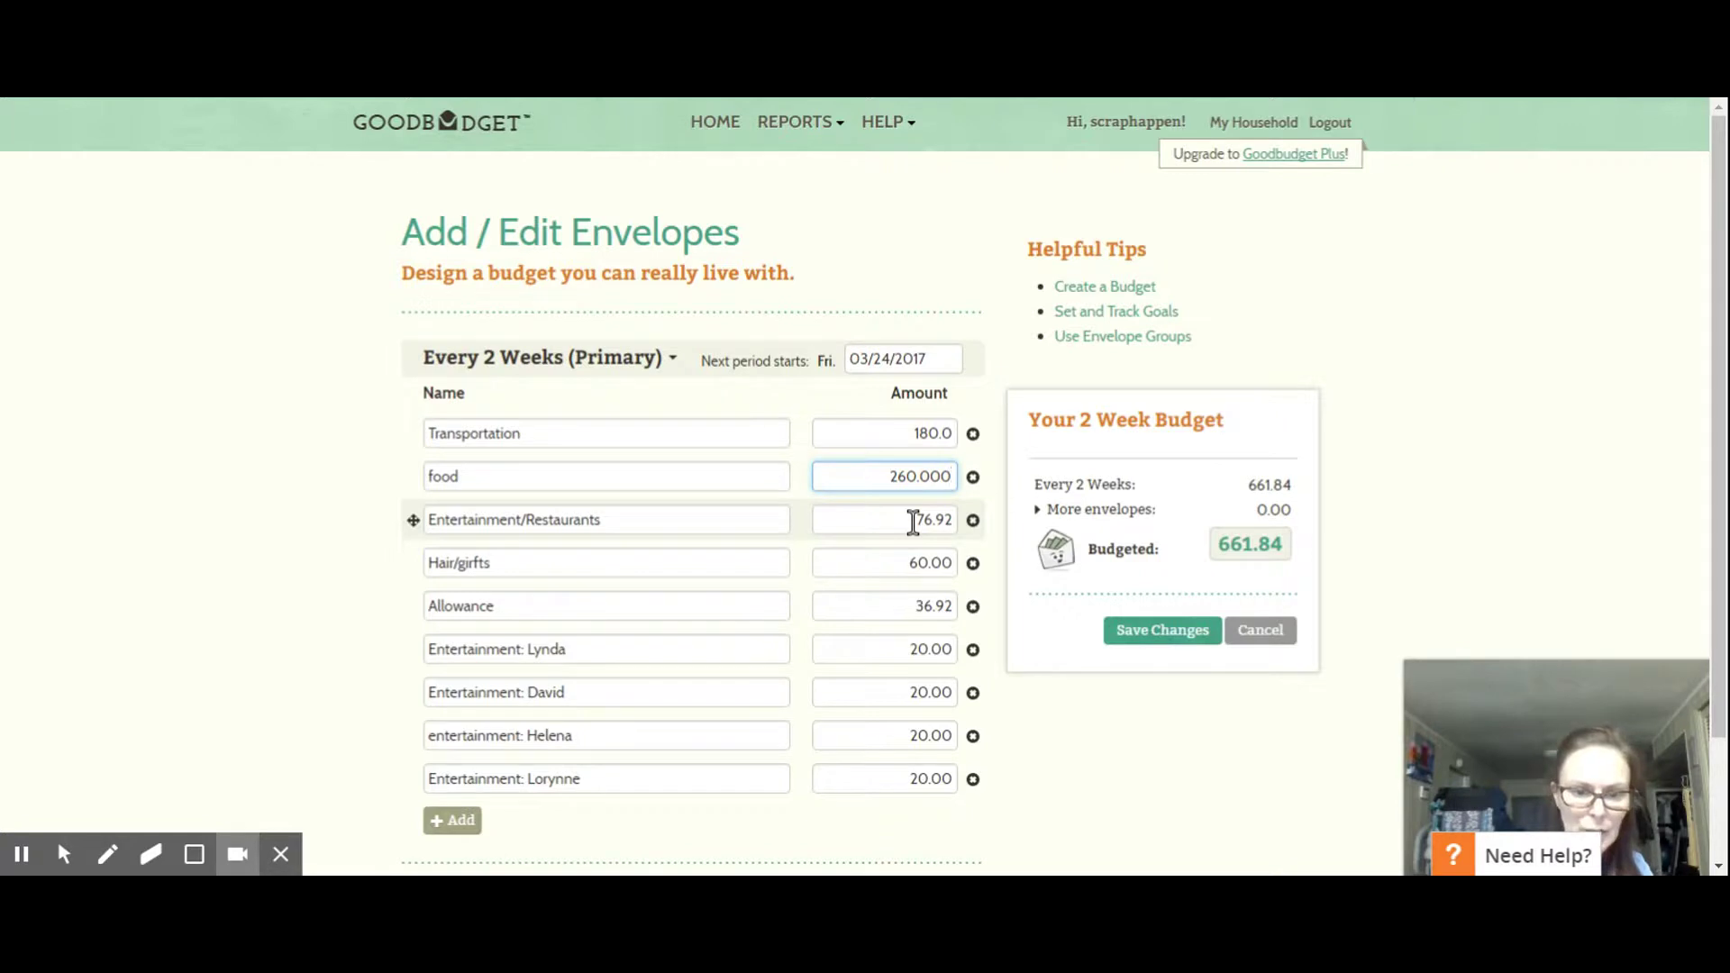
drag(913, 522, 945, 519)
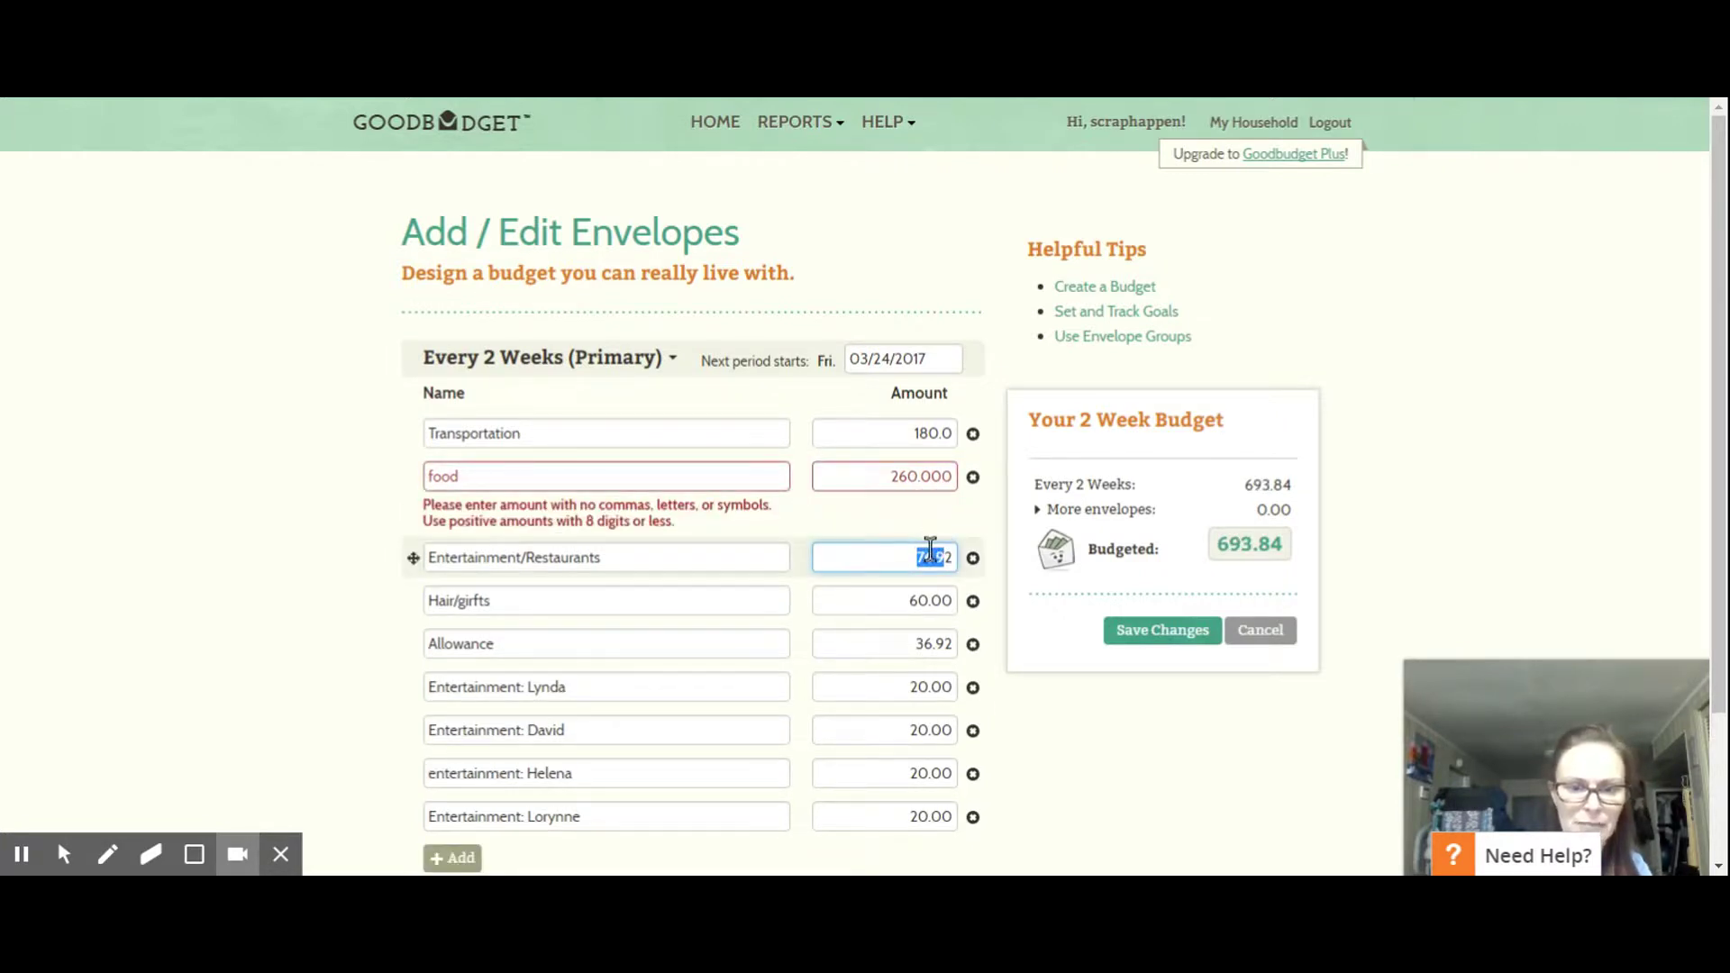
click(946, 475)
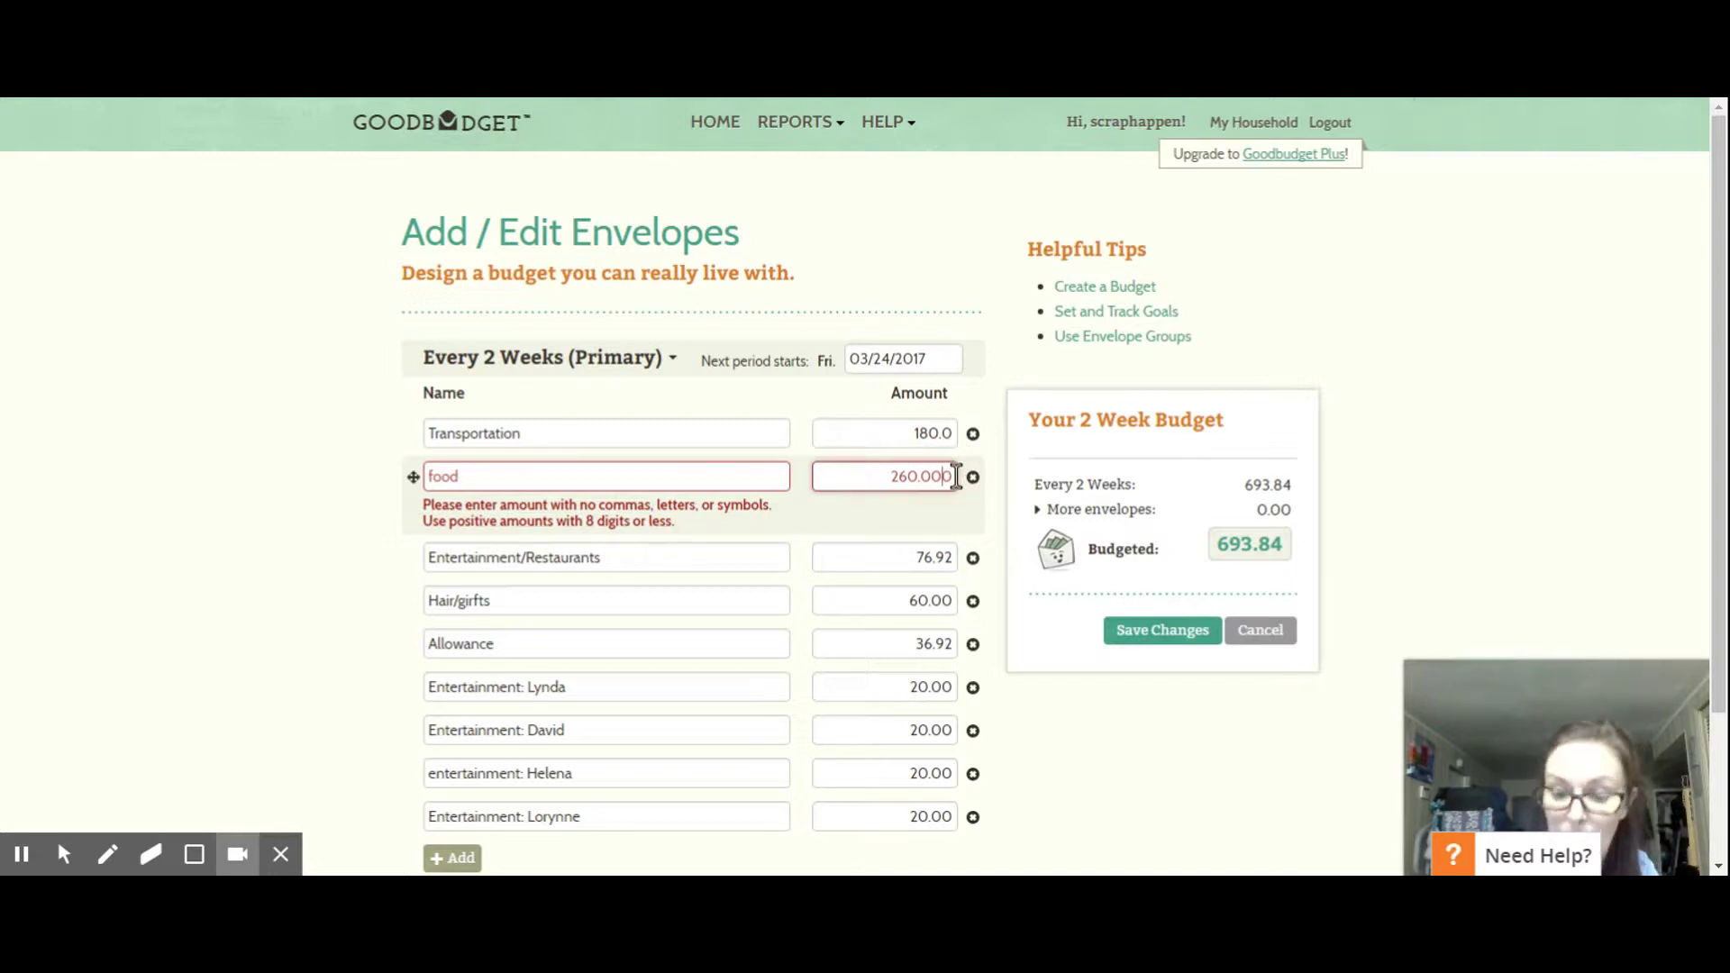
key(BackSpace)
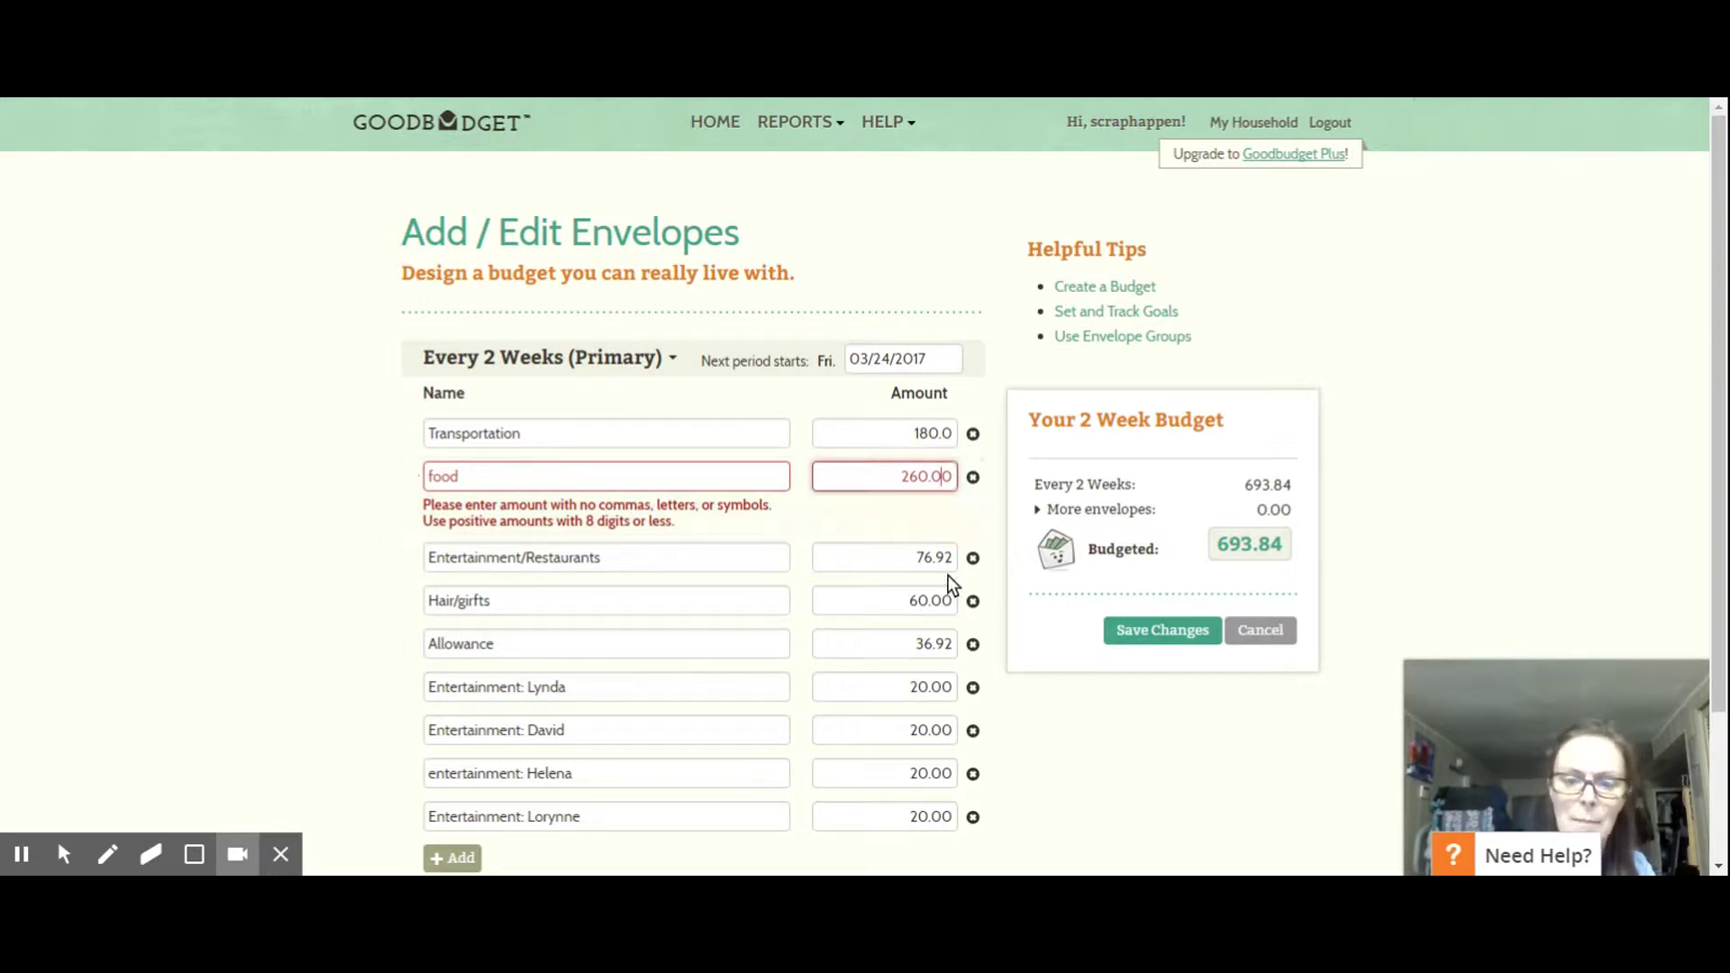
Change Entertainment/Restaurants to 80.00 and Hair/girfts to 40.00.
click(927, 554)
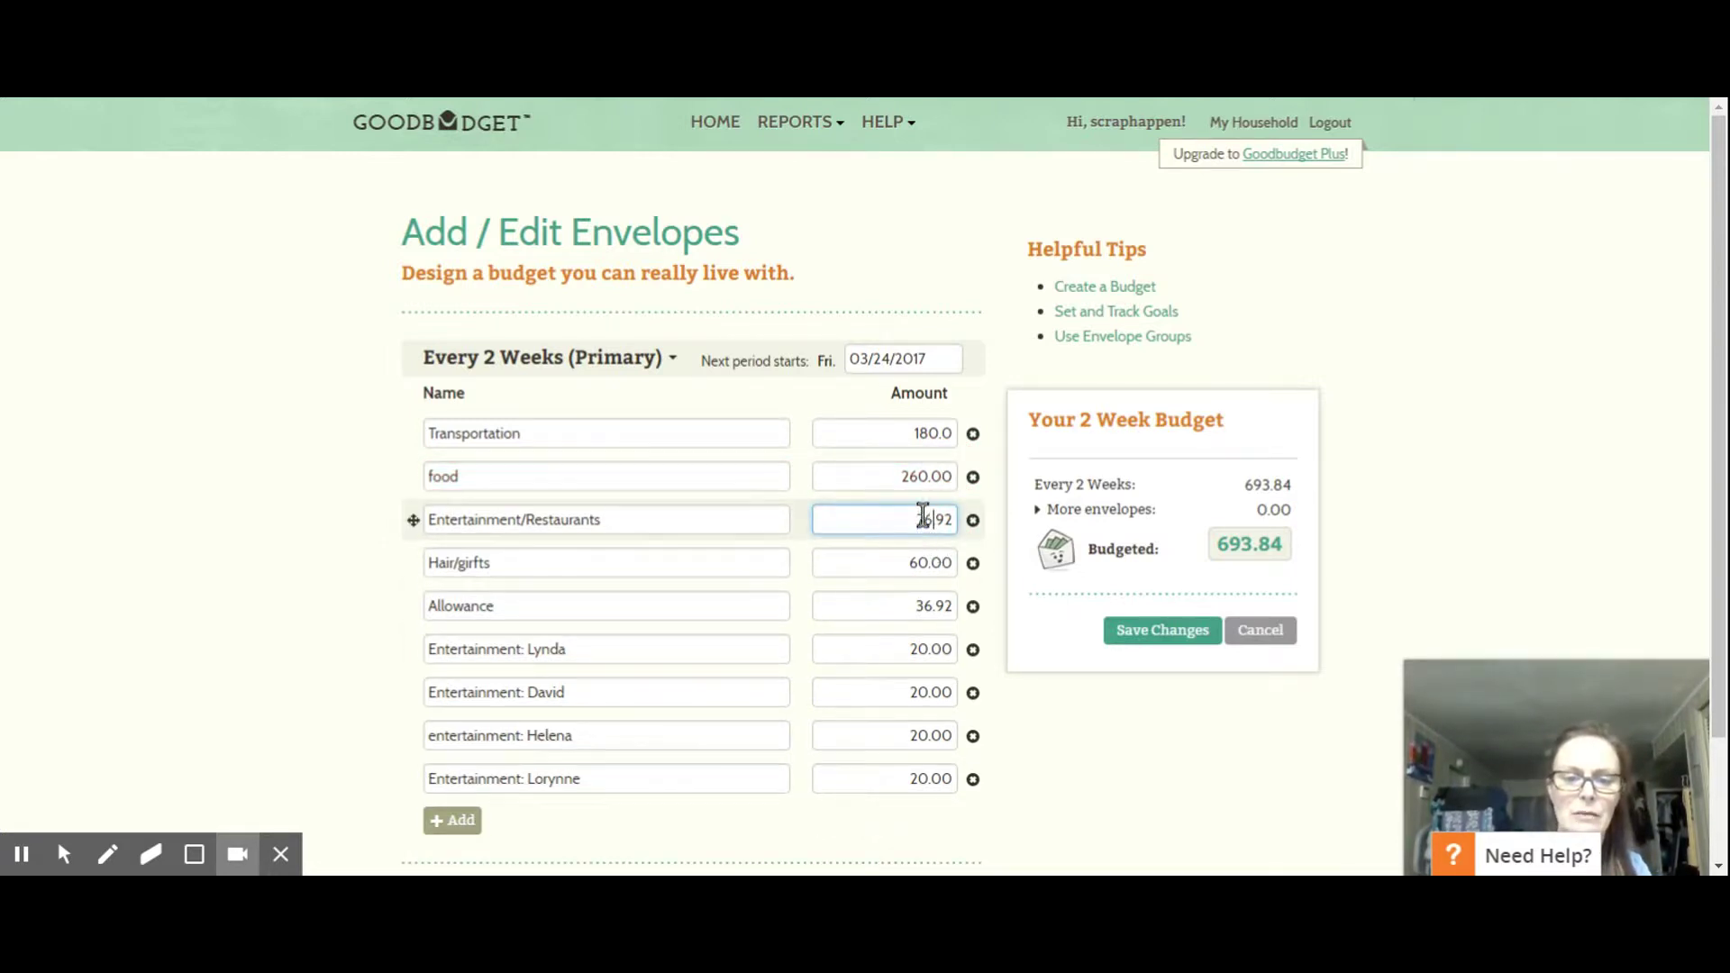
click(915, 515)
double_click(927, 515)
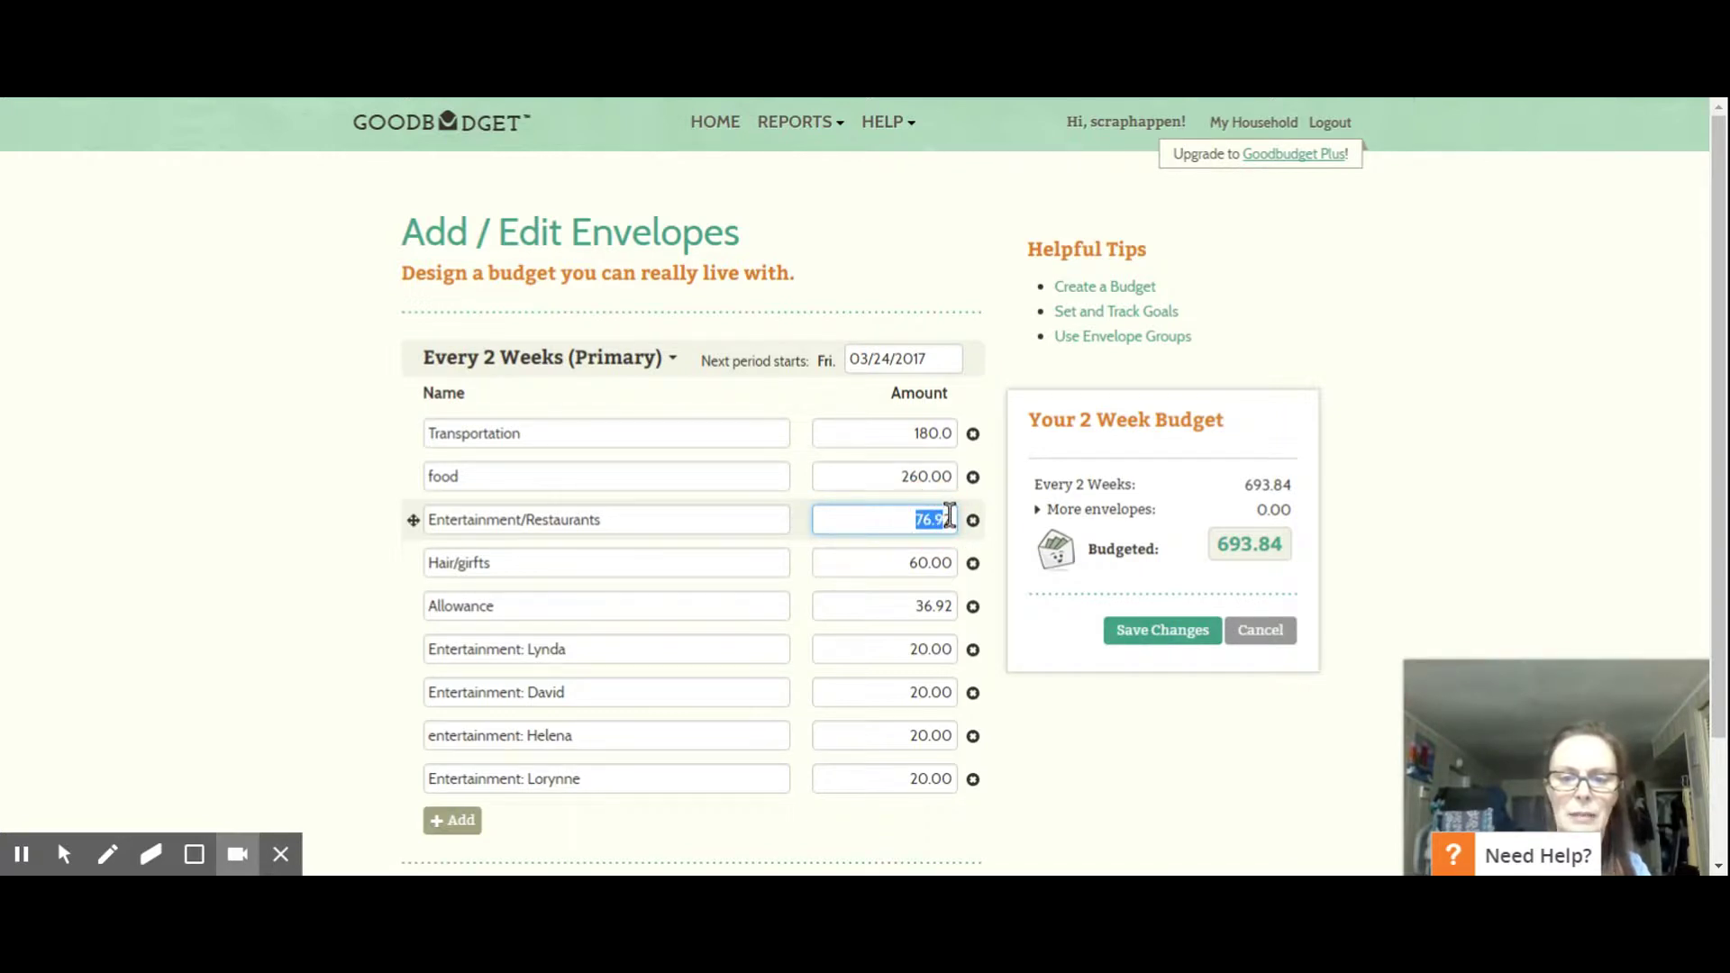
drag(950, 515, 934, 519)
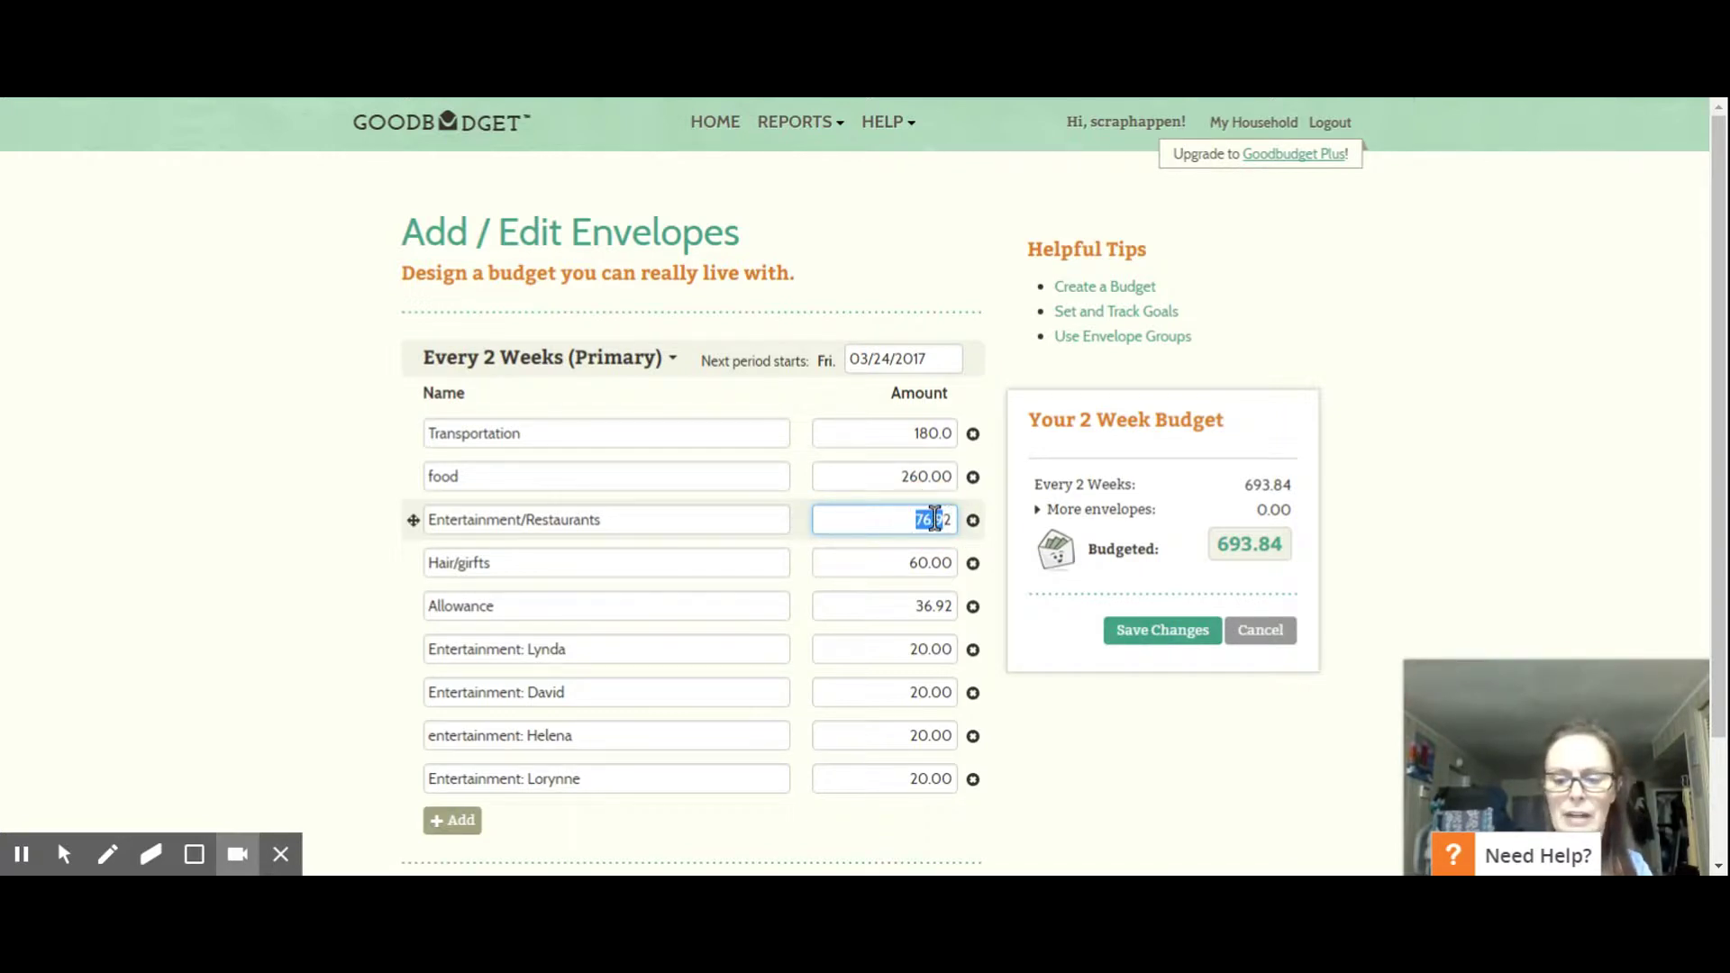
key(BackSpace)
key(Delete)
key(Delete)
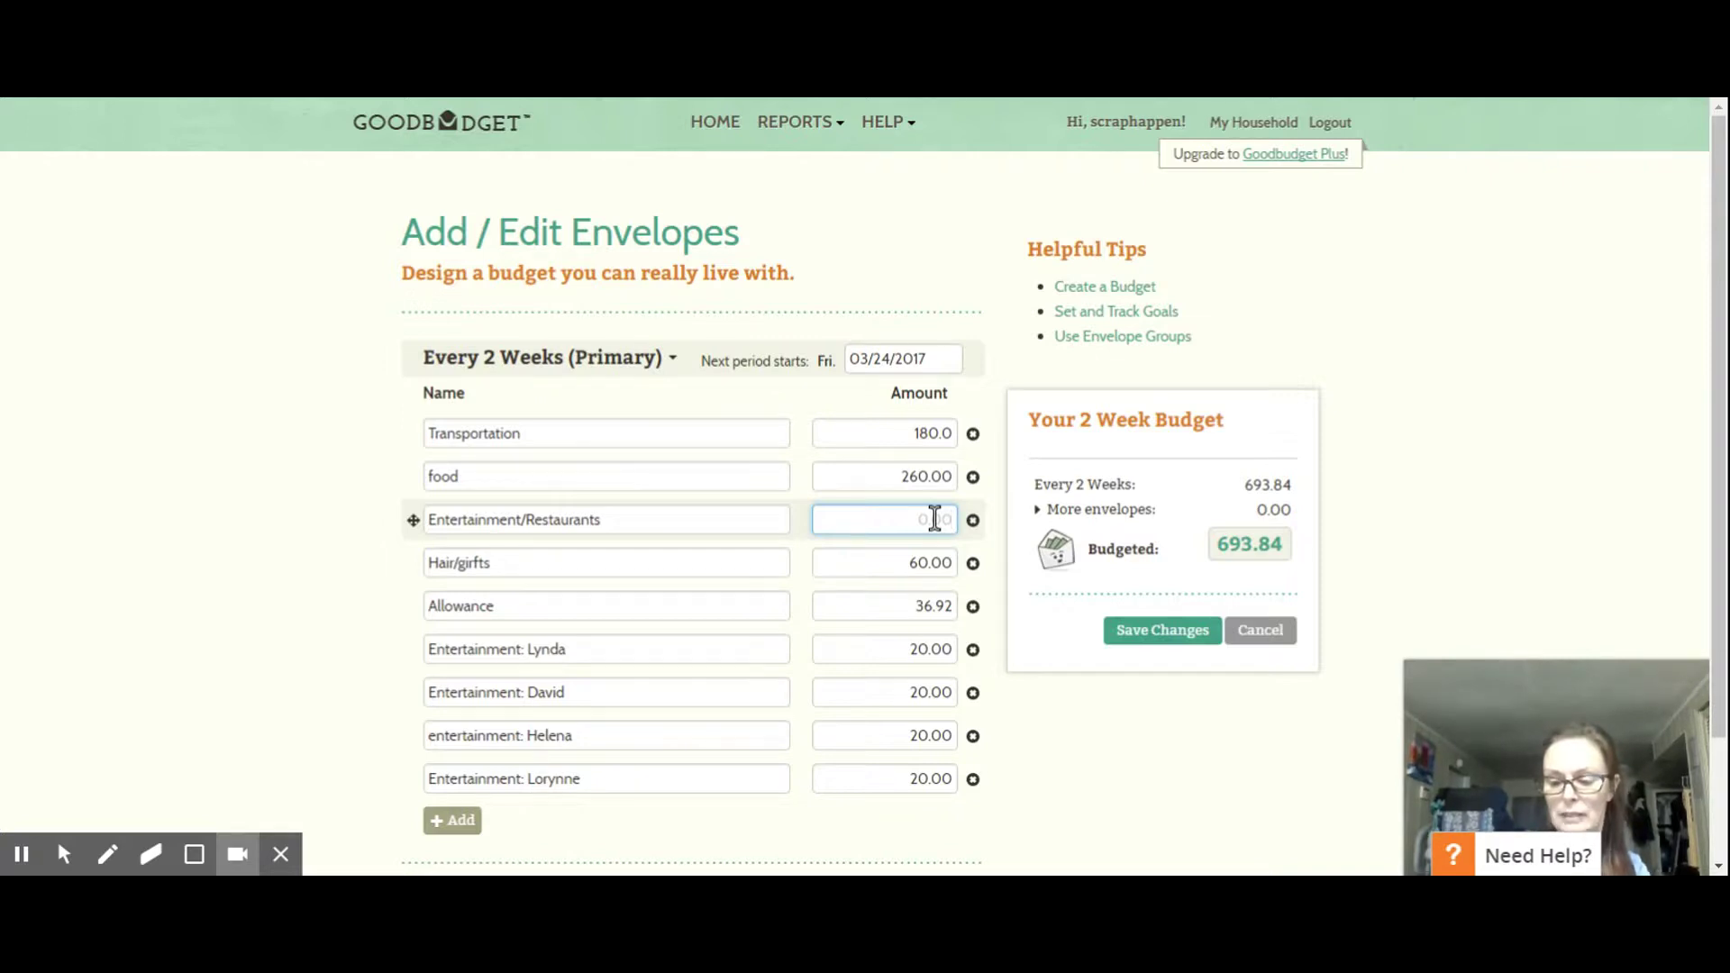
text(80.00)
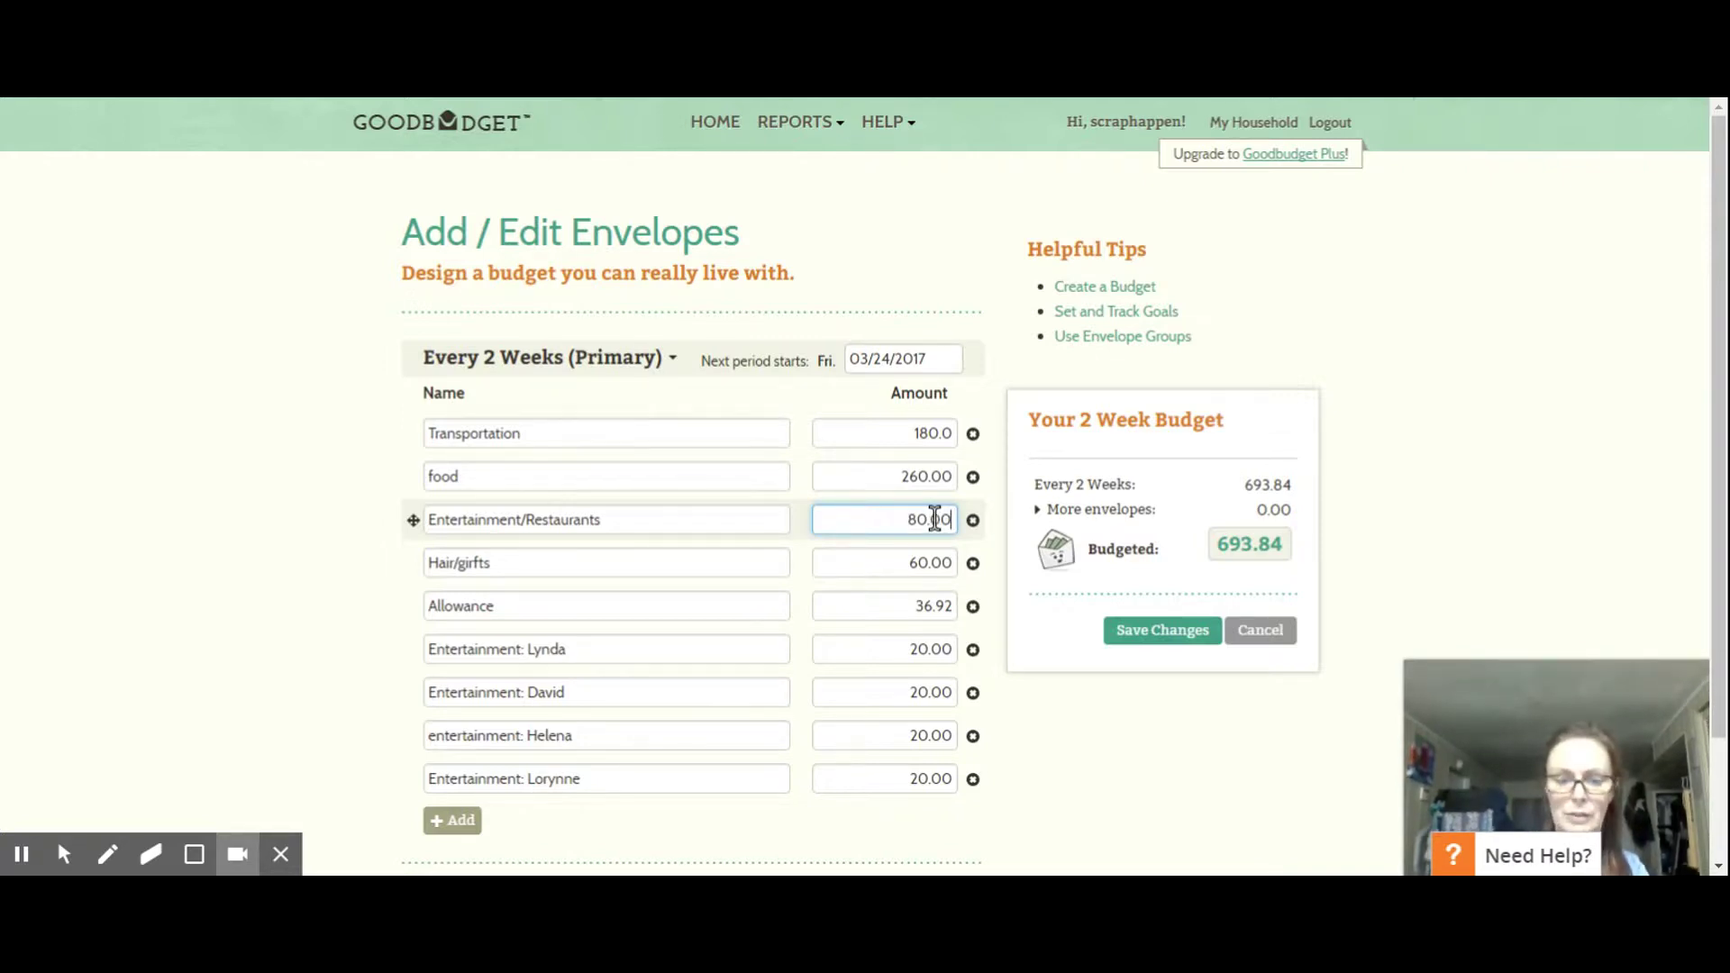
click(907, 560)
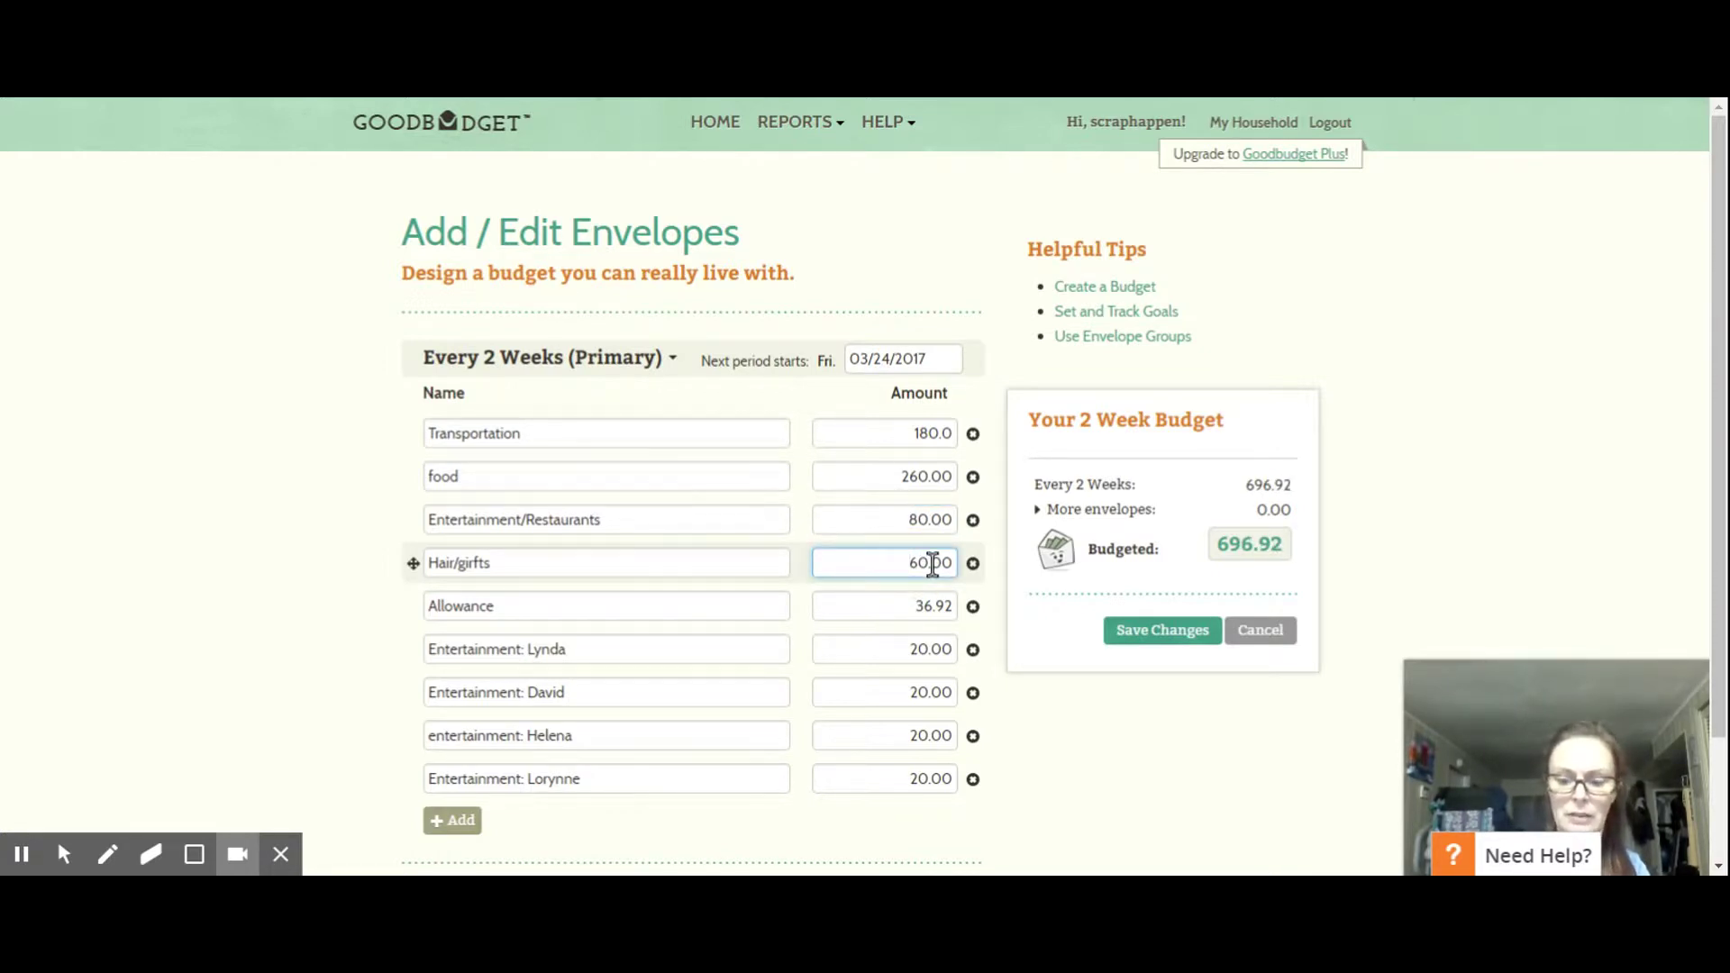
key(Delete)
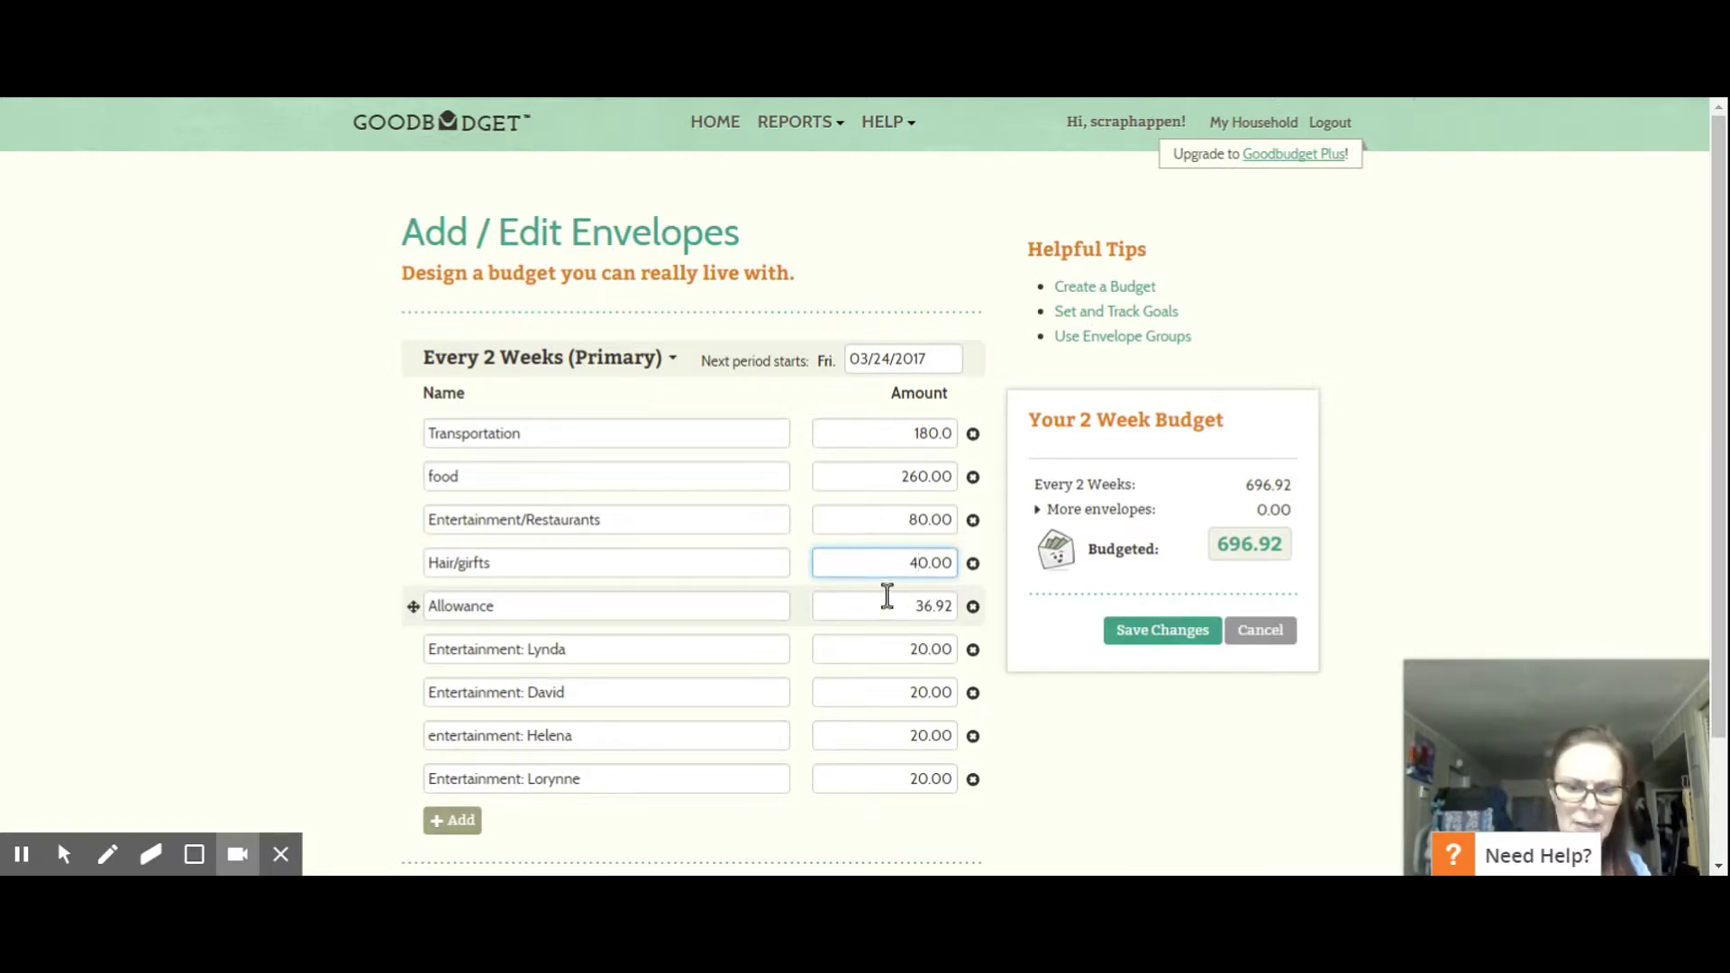
Set Allowance to 15.00 and start deleting the last person's entertainment envelope.
drag(913, 605, 948, 603)
text(1)
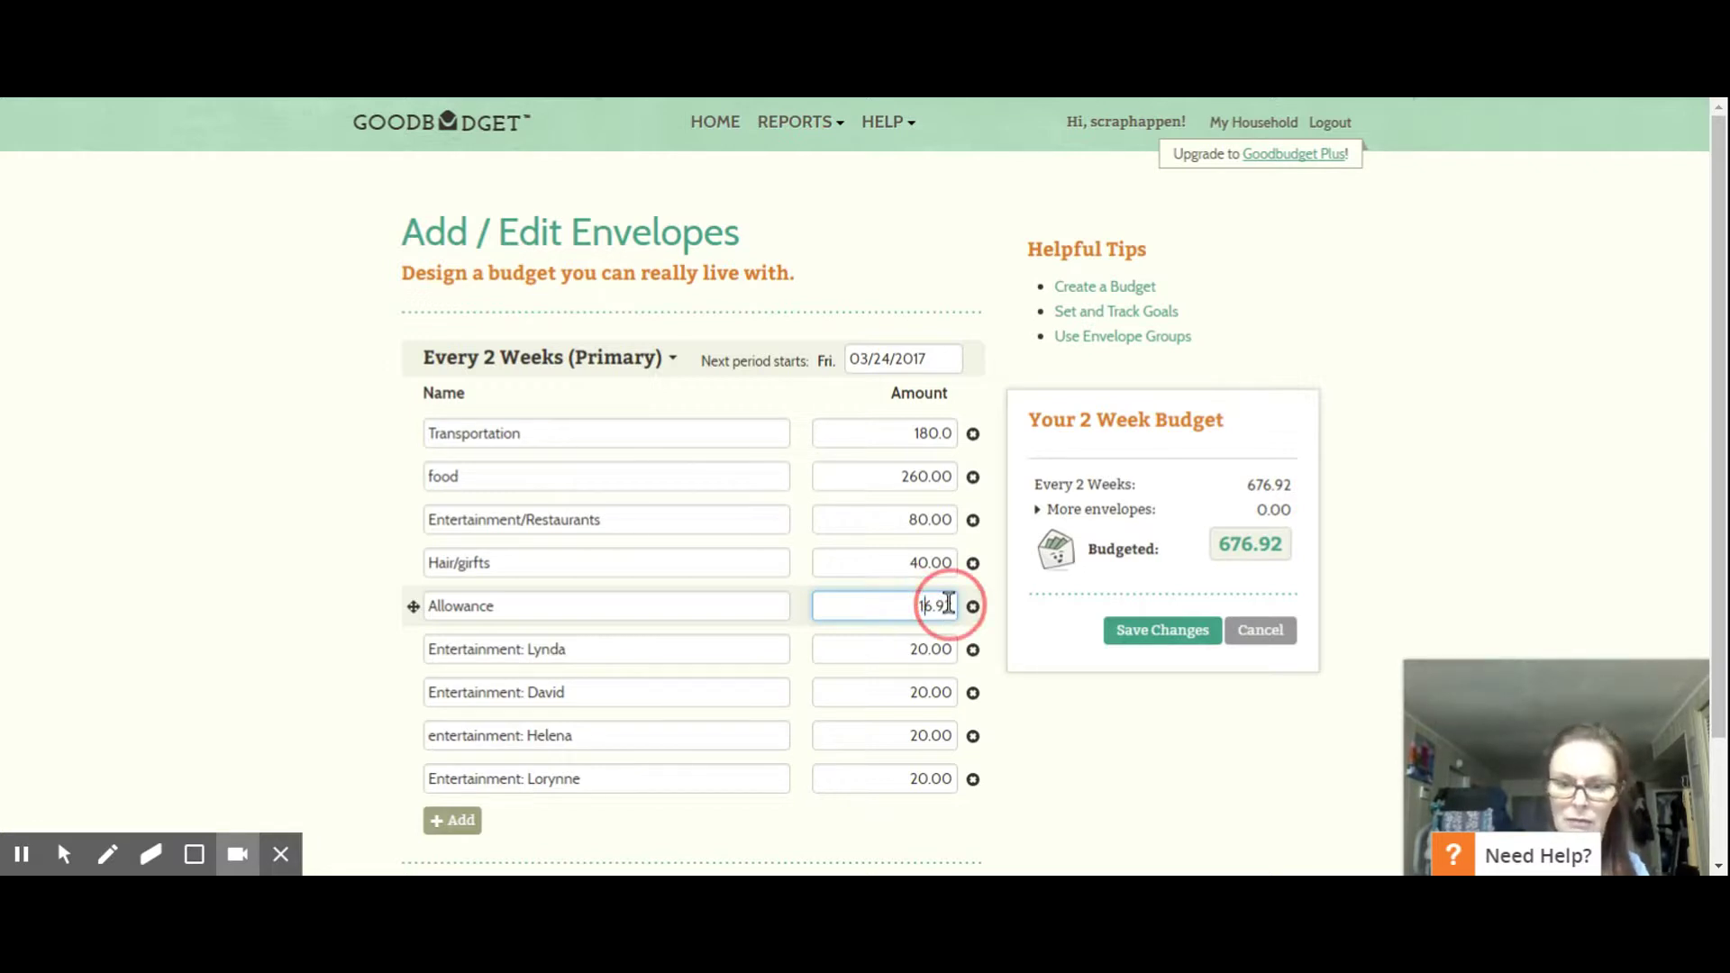
key(Delete)
key(Delete)
key(Delete)
key(Delete)
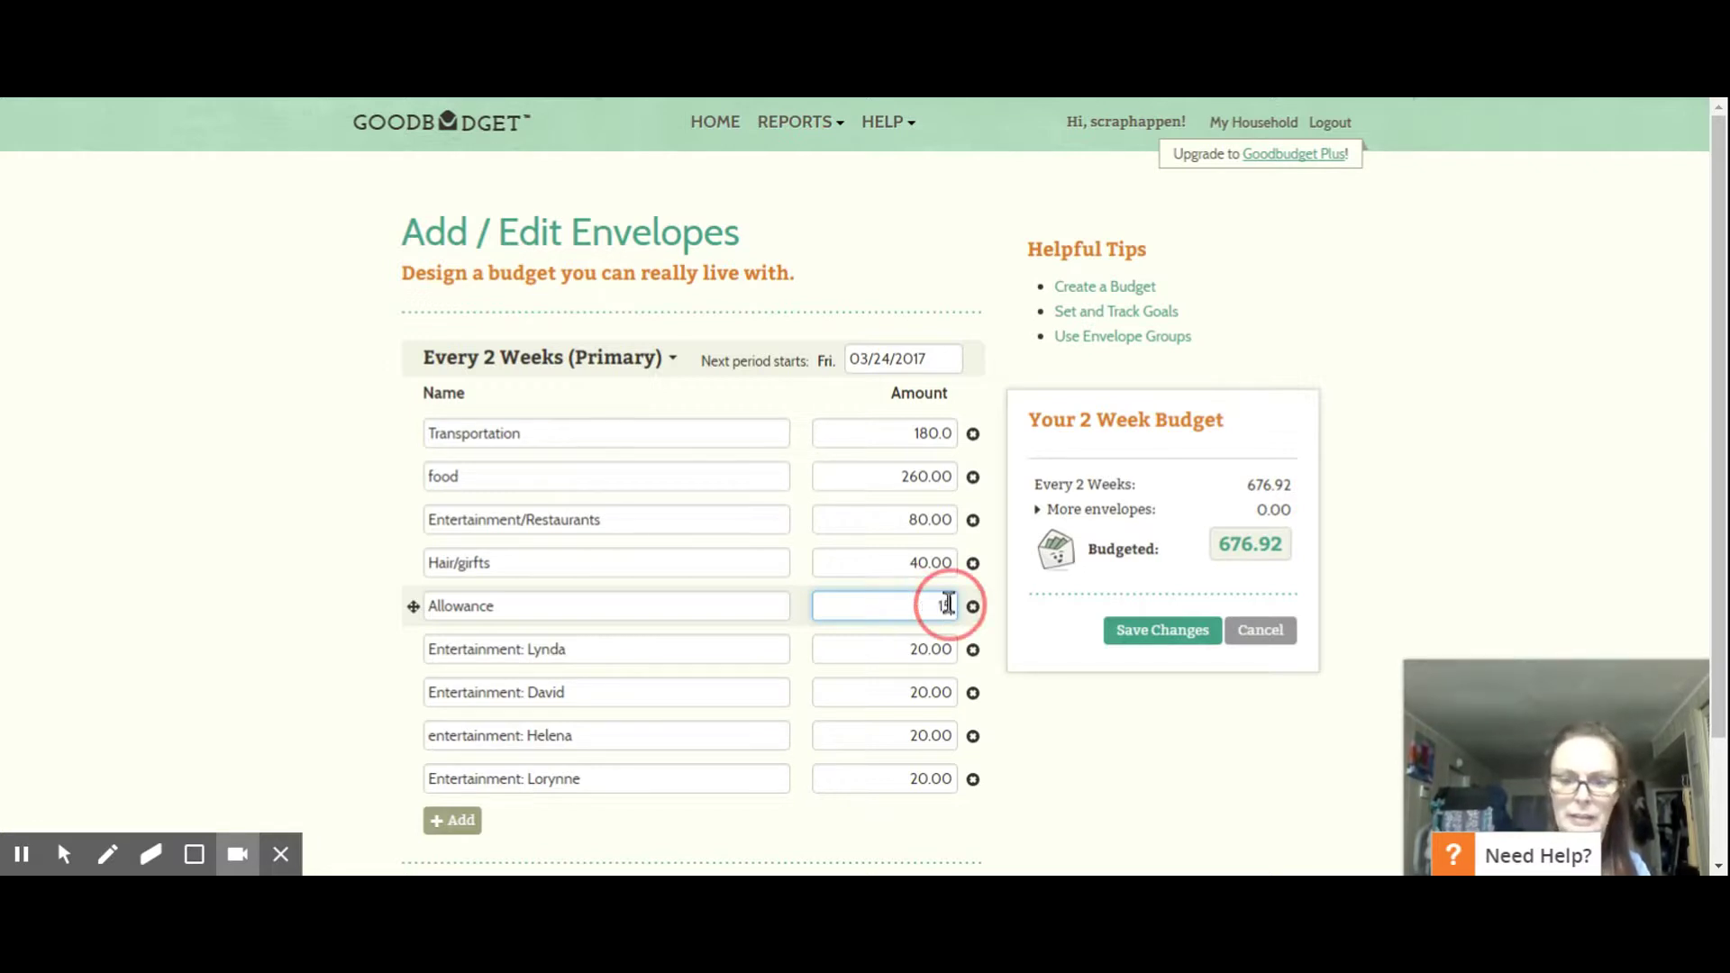
text(5.00)
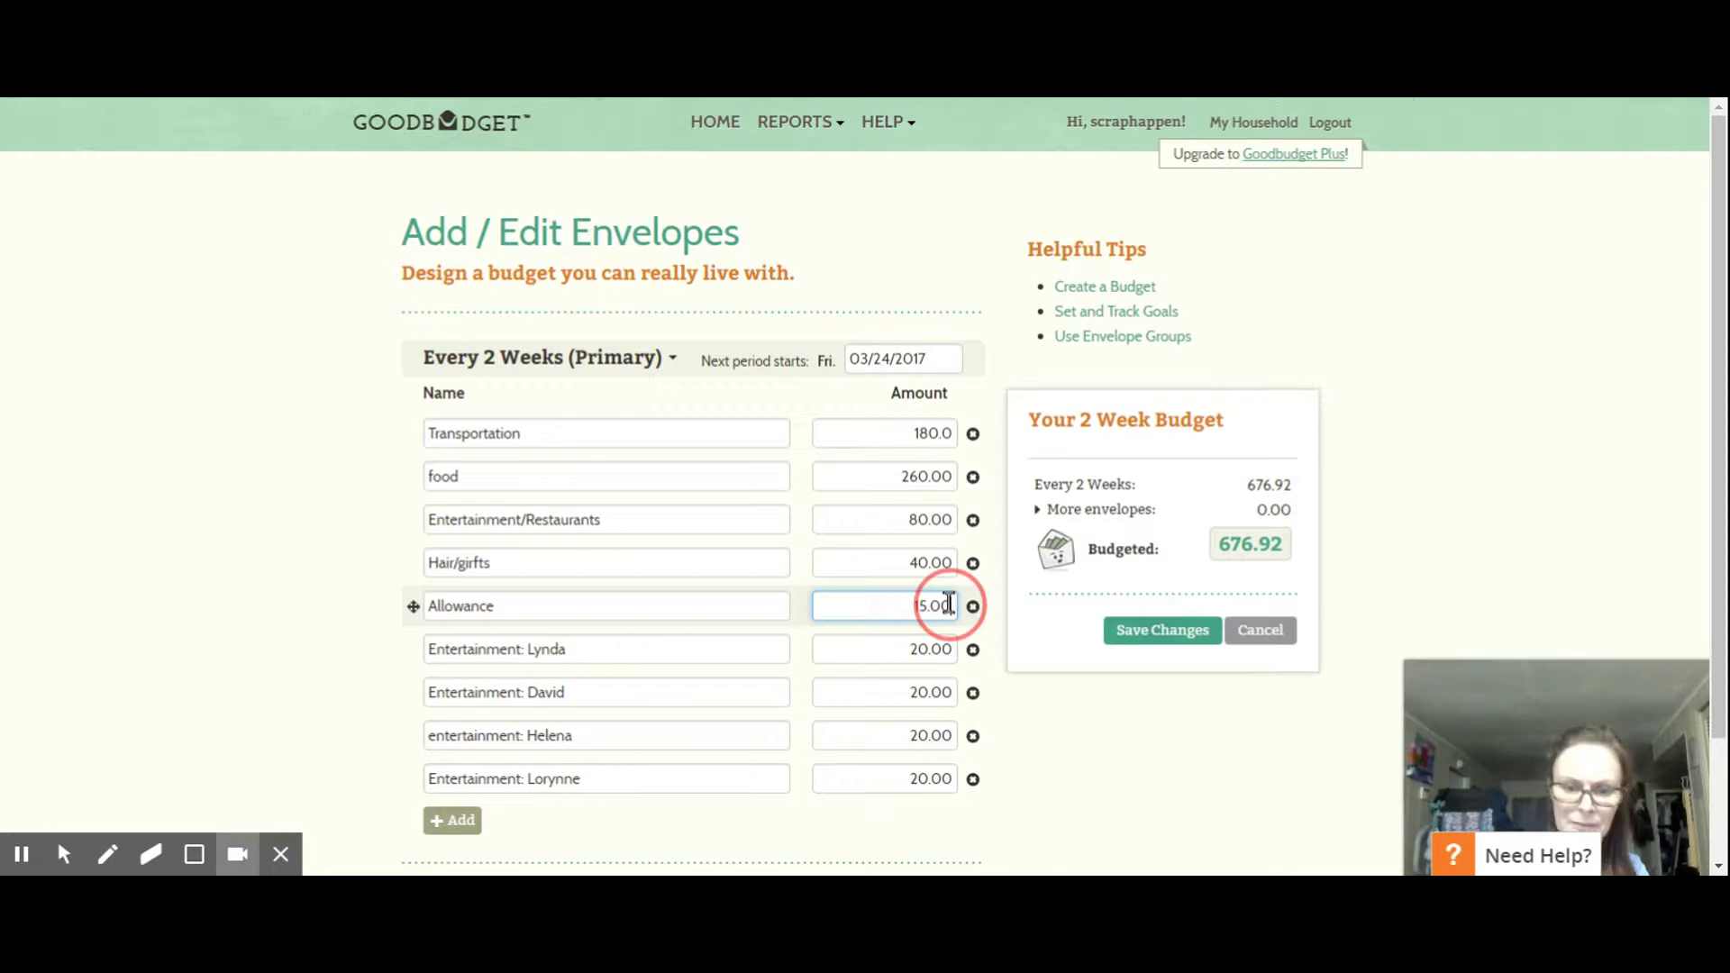
click(929, 648)
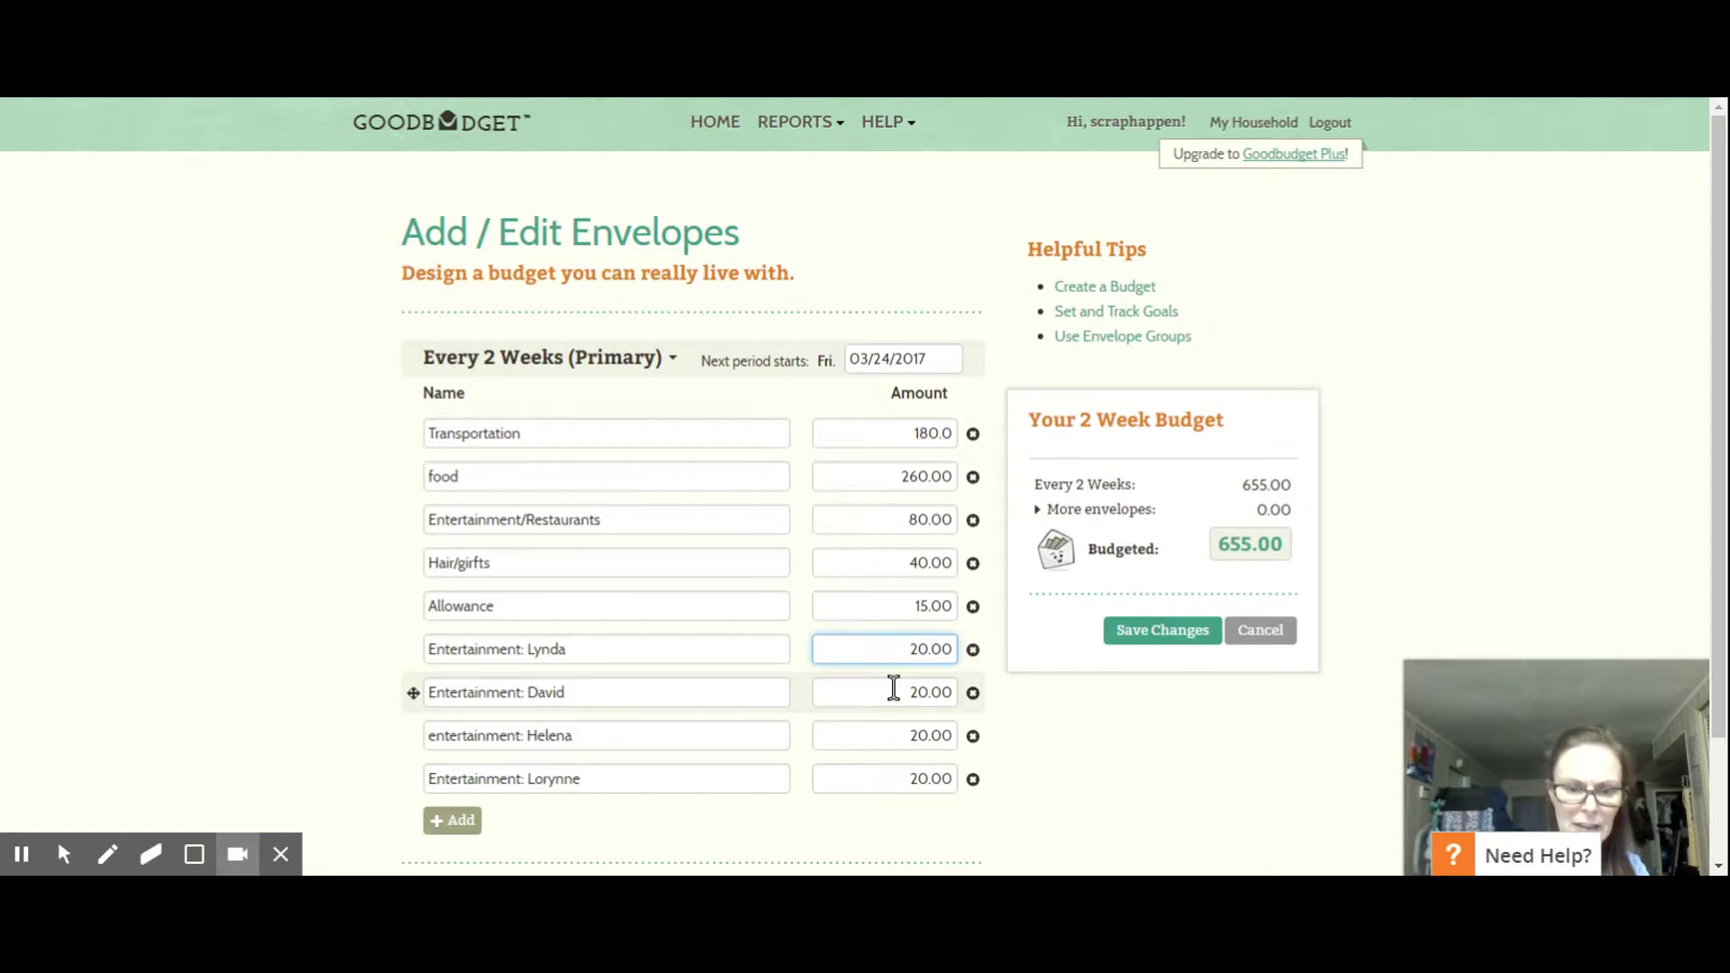
click(905, 775)
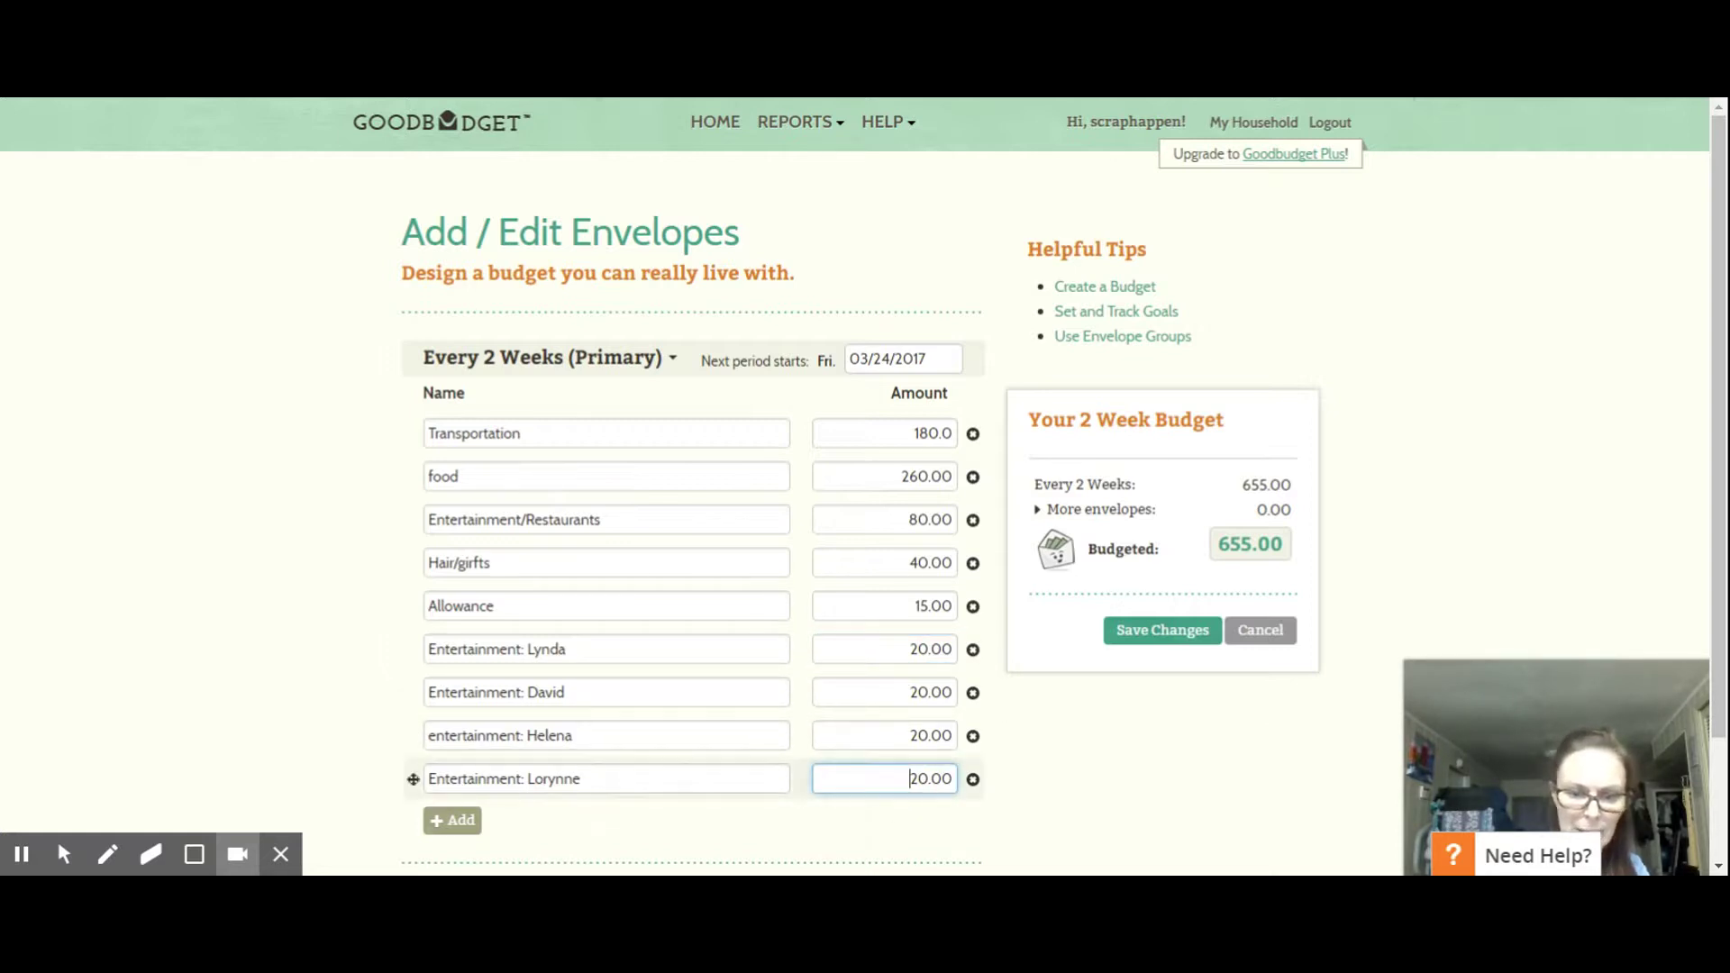
click(972, 781)
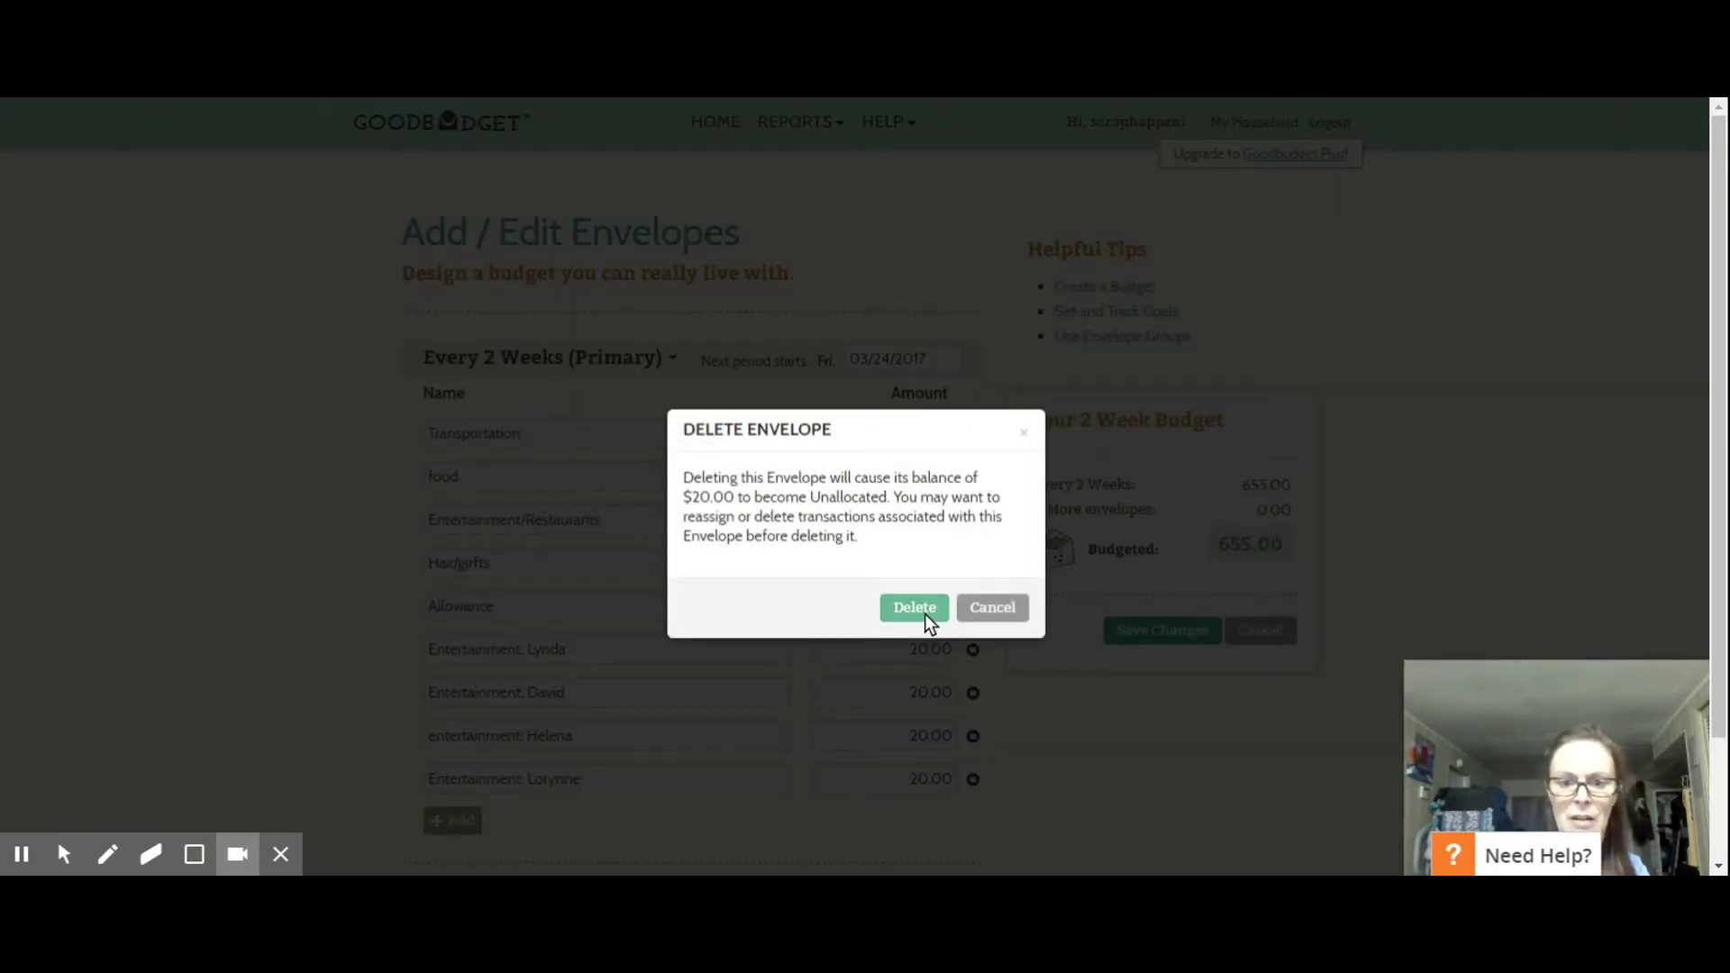
Confirm the envelope deletion, dropping the 2-week total to 635.00.
click(924, 612)
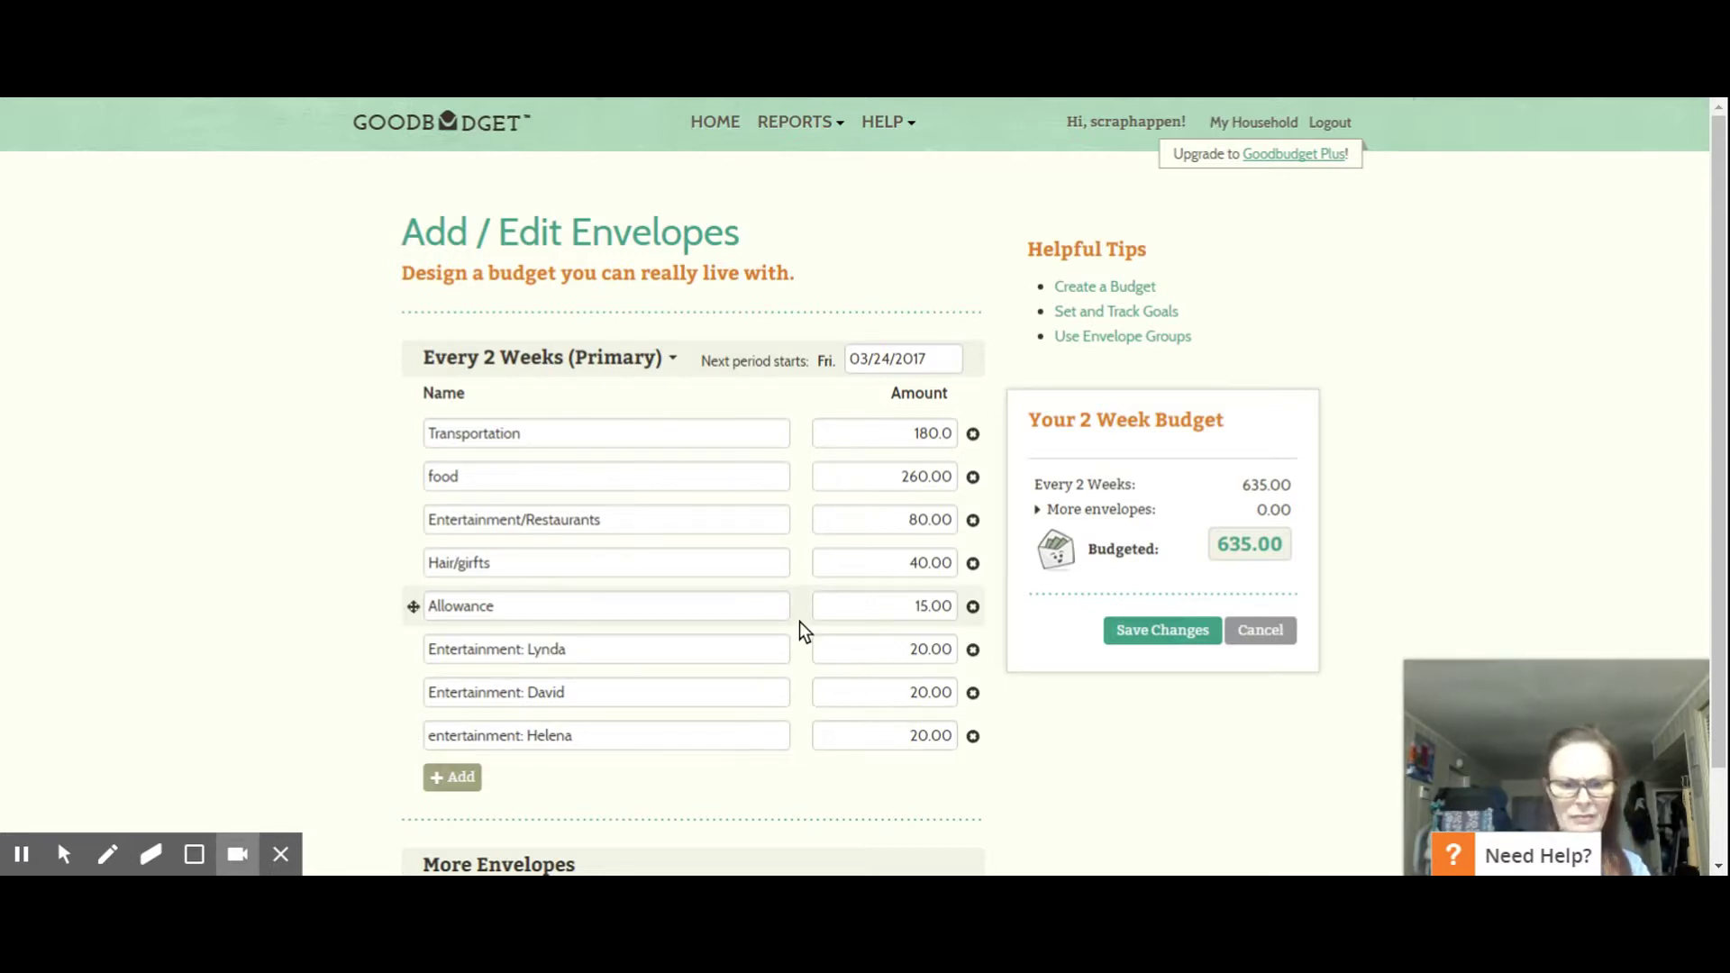
scroll(798, 622, down, 2)
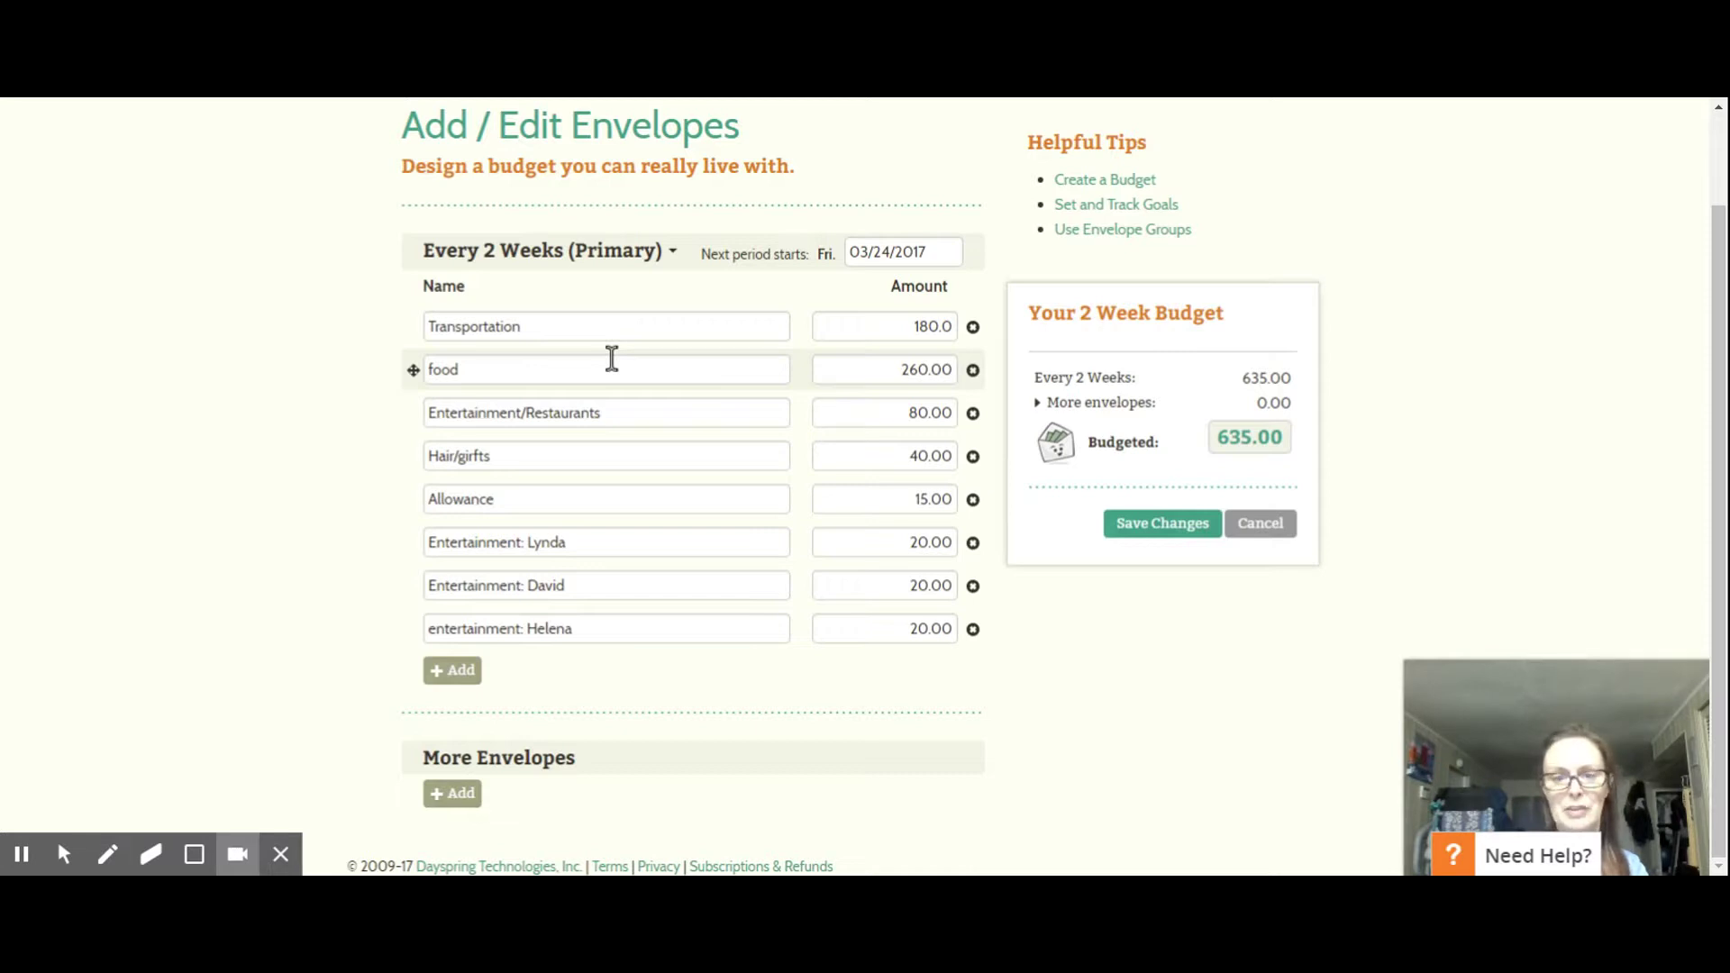
Change the 260.00 food envelope's name to 'Grocery'.
click(474, 368)
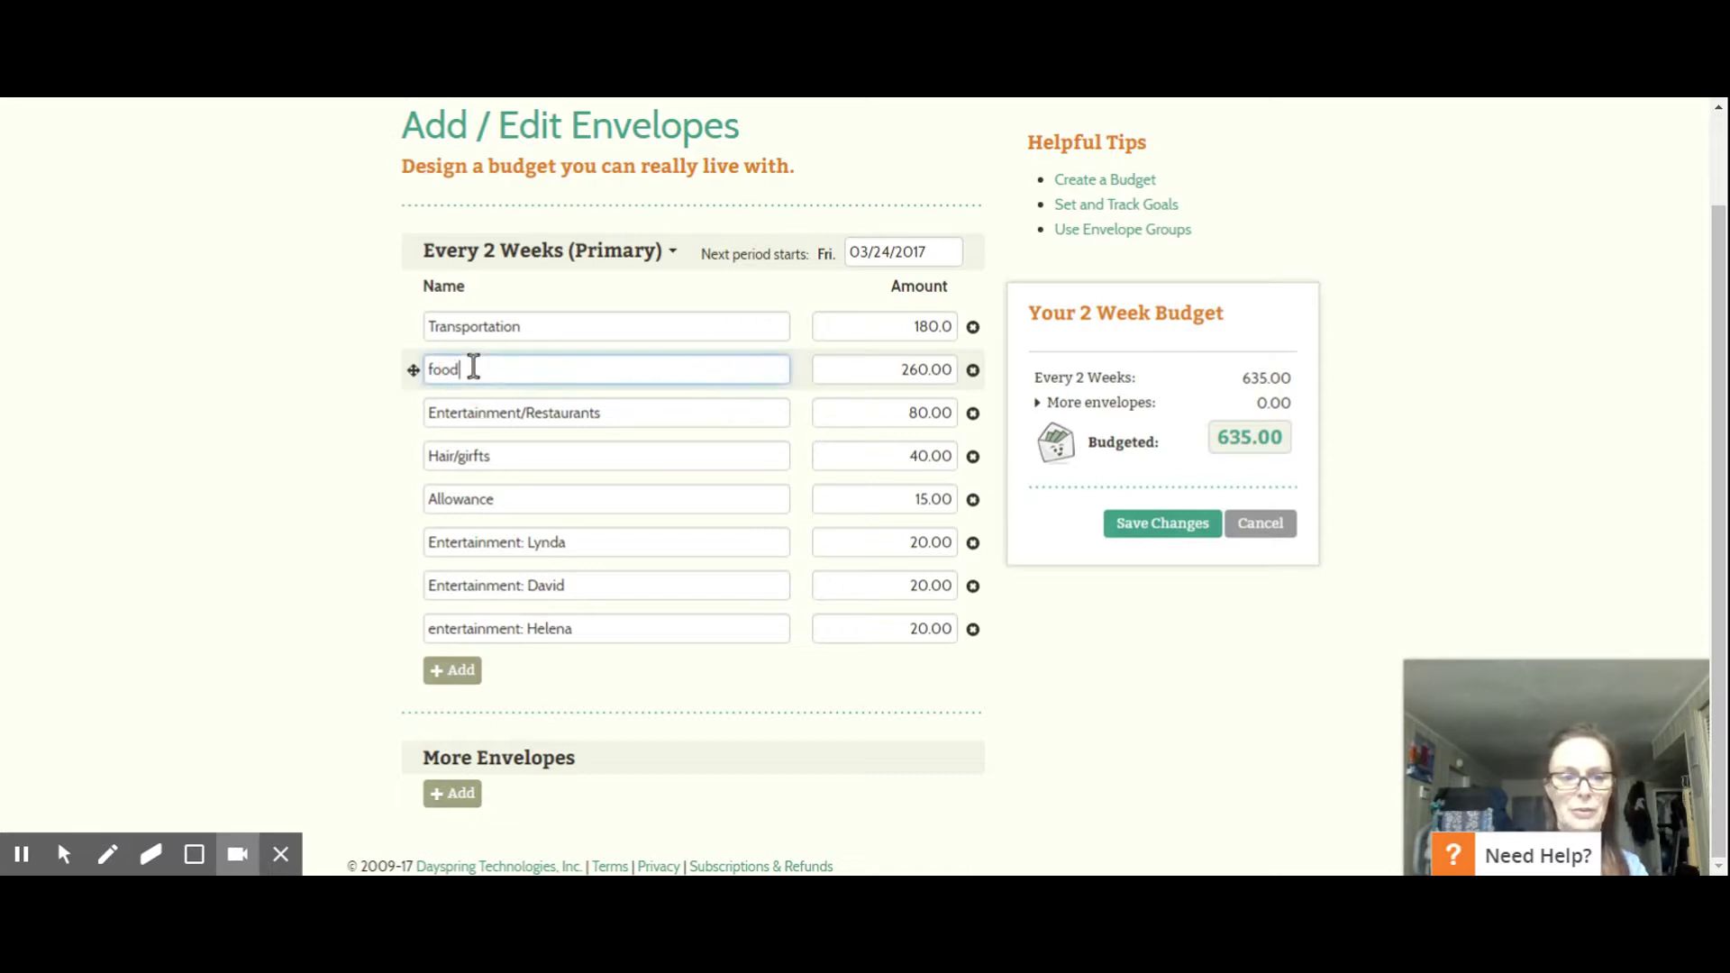
key(BackSpace)
key(BackSpace)
key(BackSpace)
key(BackSpace)
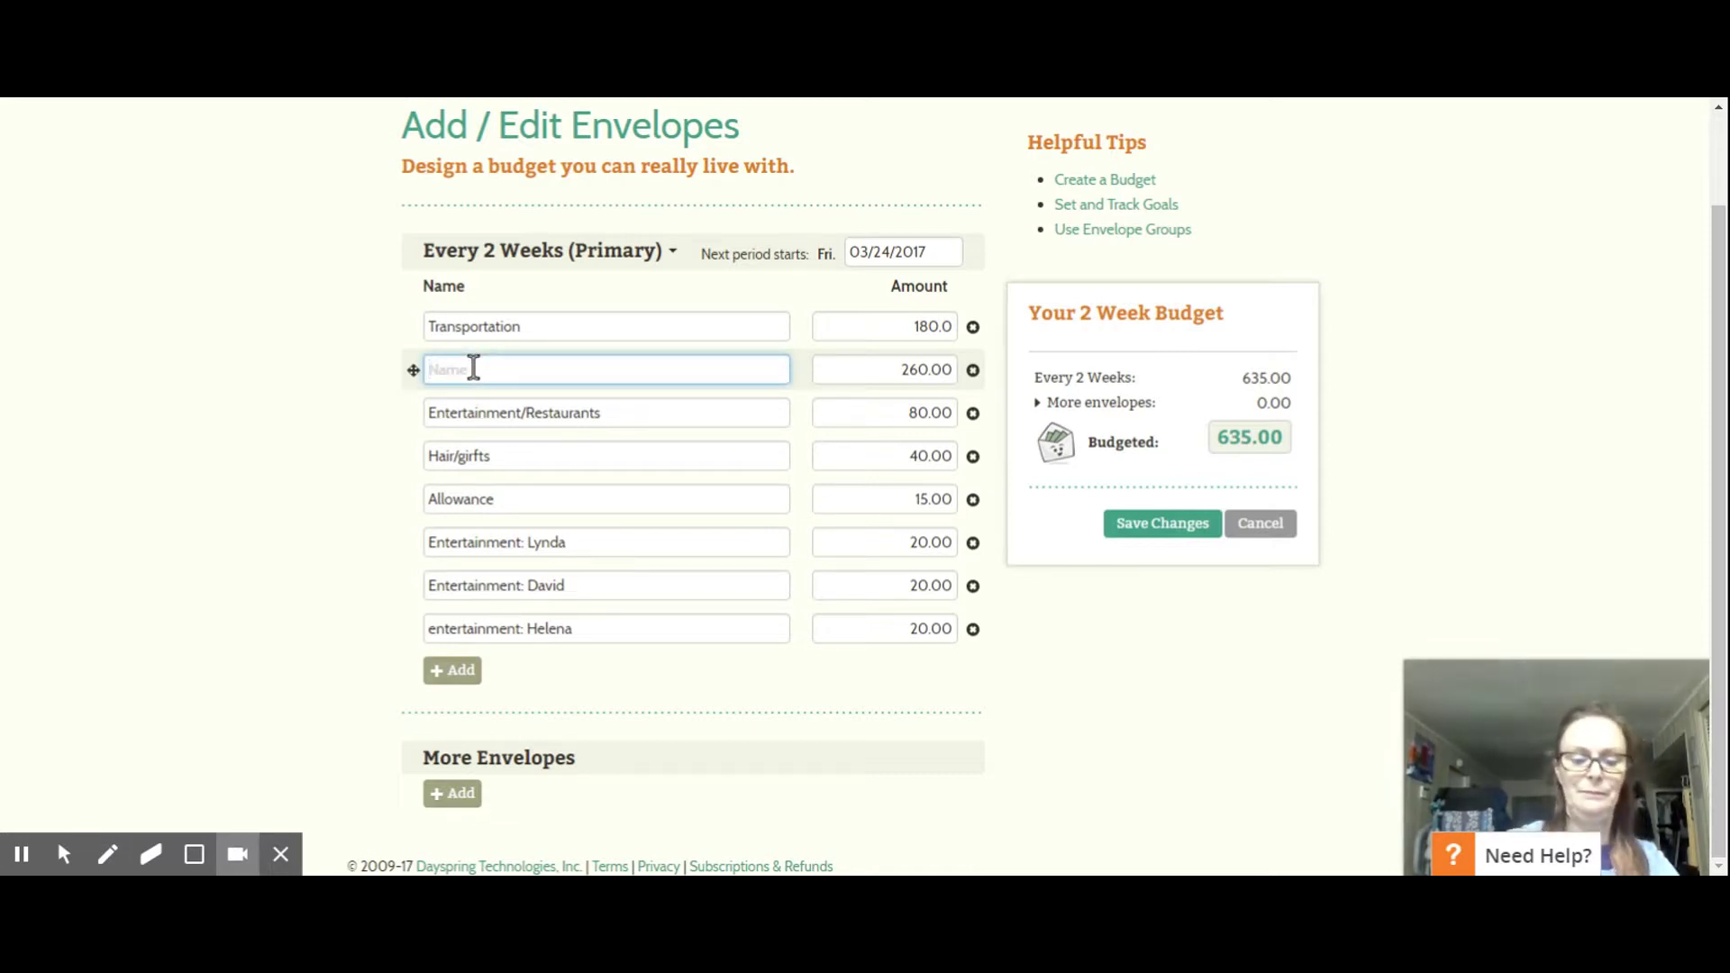
text(Grocery)
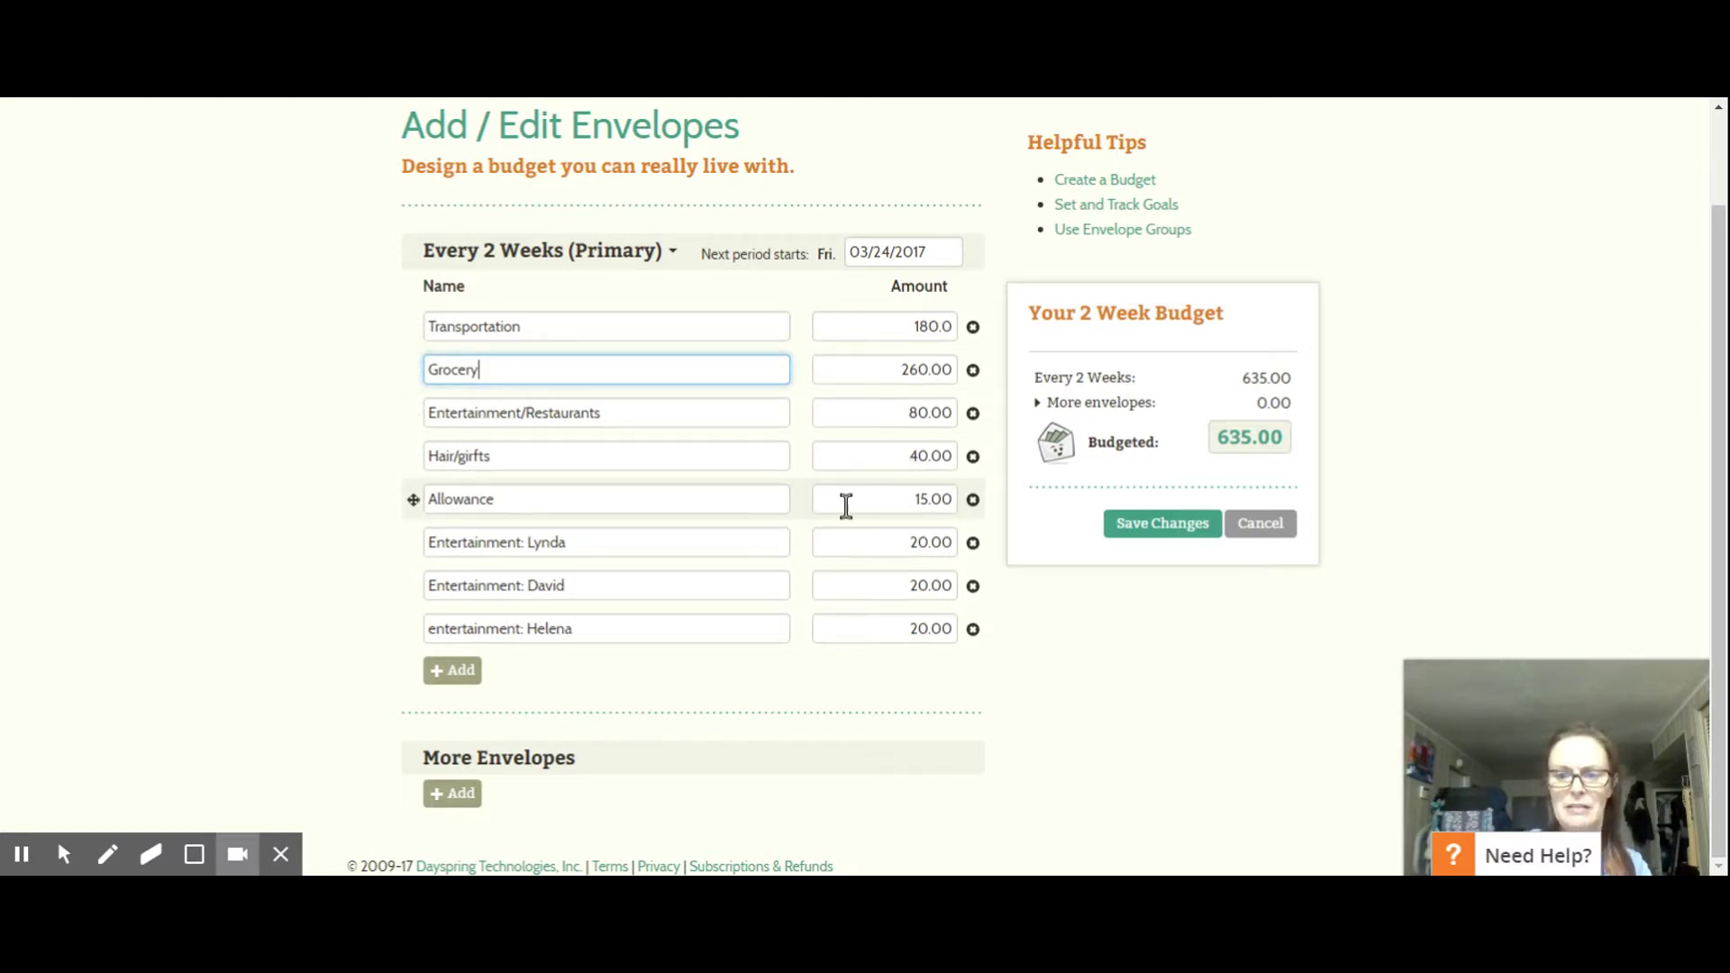
Save the envelope changes, keeping the 635.00 every-2-weeks budget.
click(1183, 532)
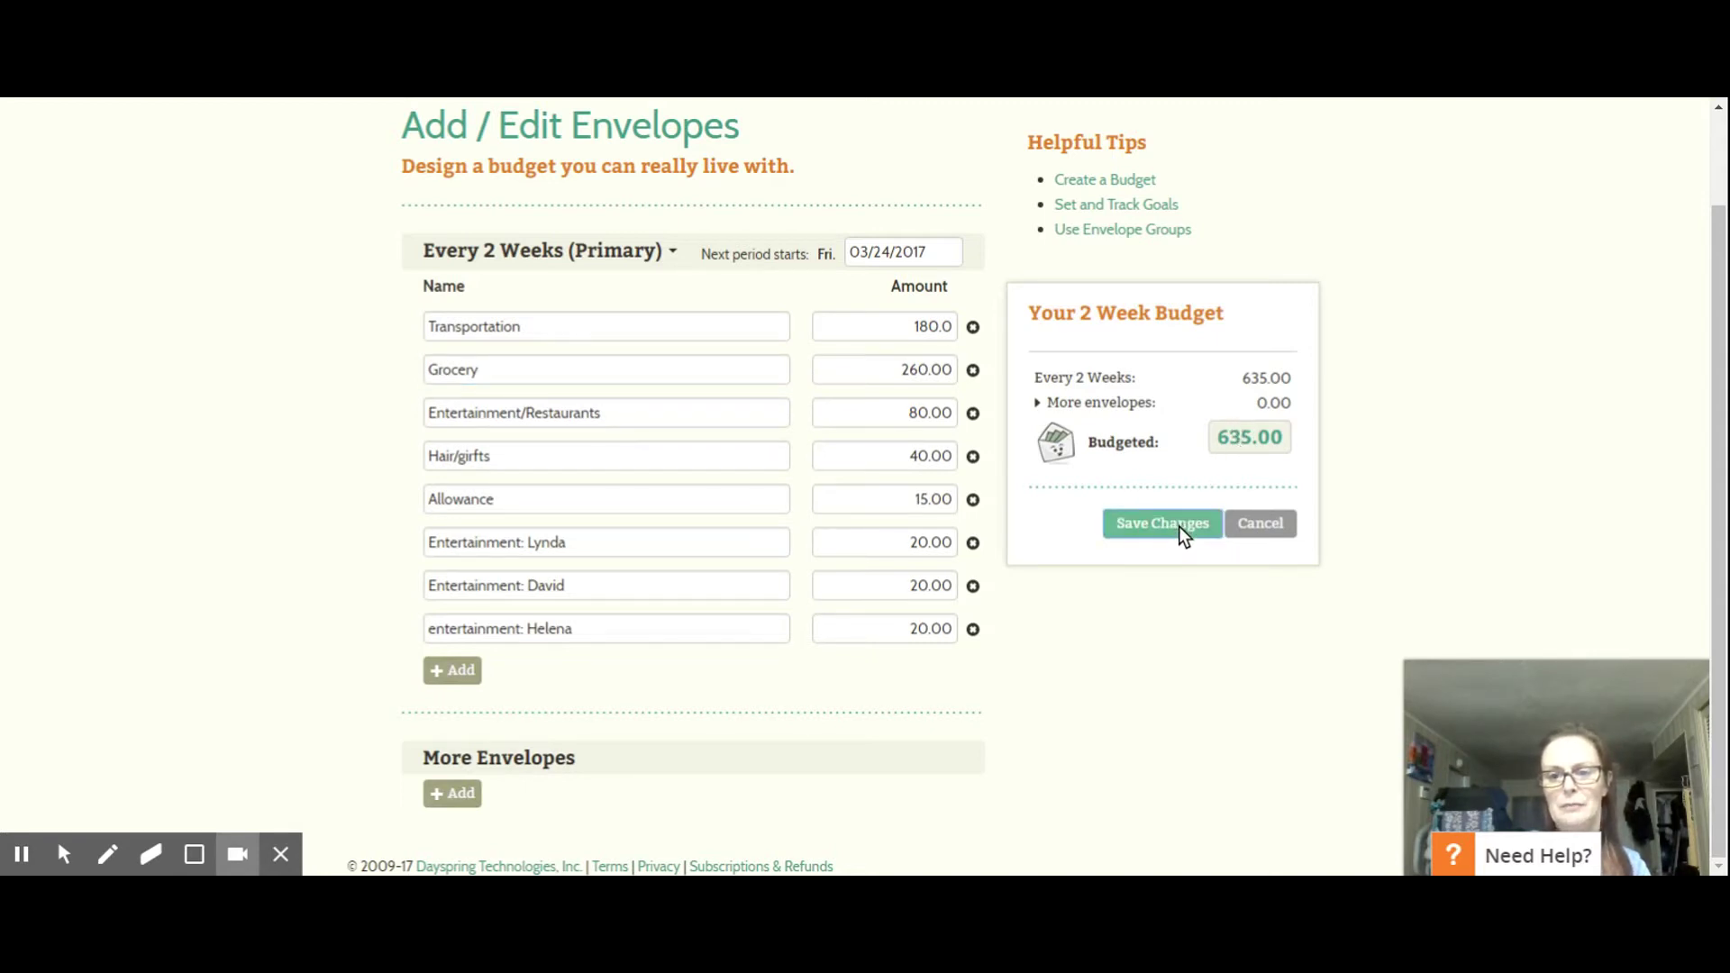